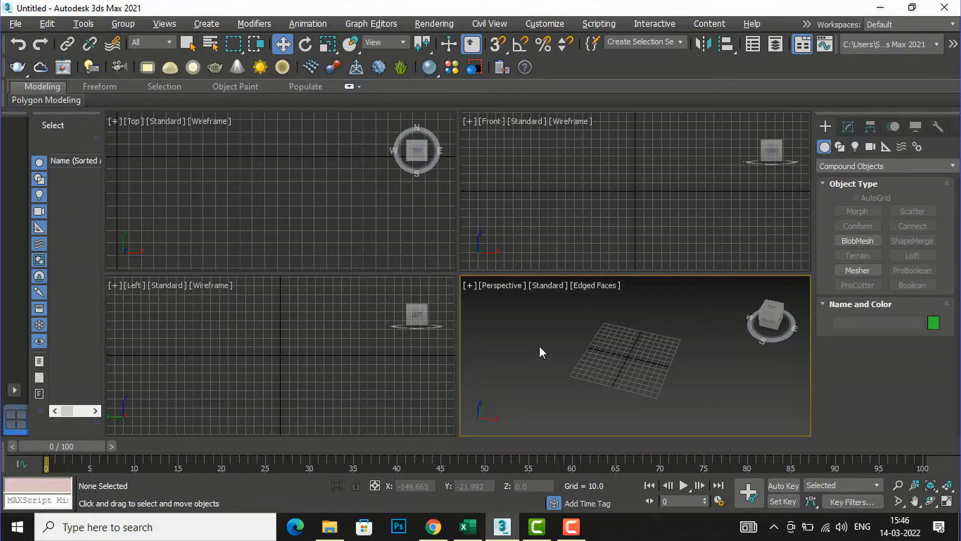
Step: Create a box about 30.5 long, 32.6 wide and 69.9 high near the grid's edge in the Perspective view
key("alt+w")
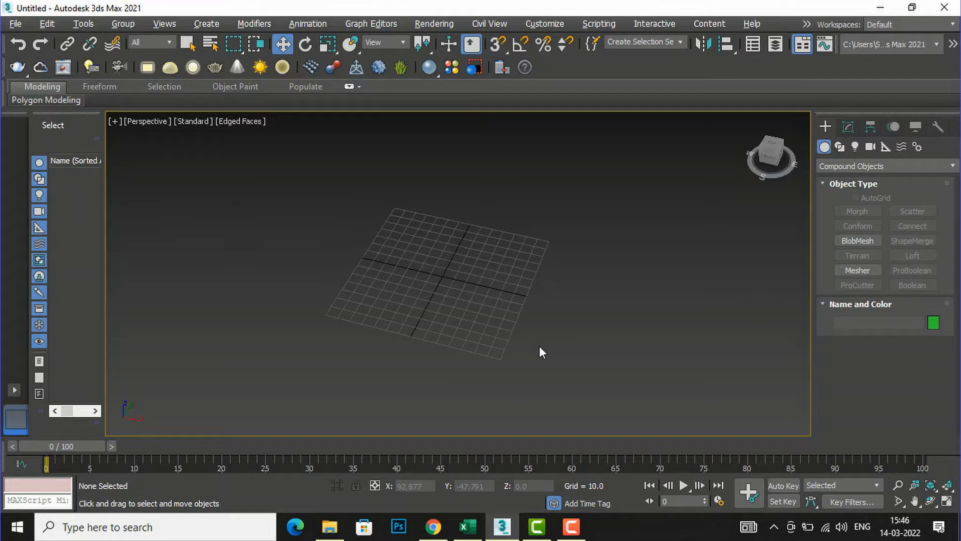
left_click(847, 167)
left_click(846, 178)
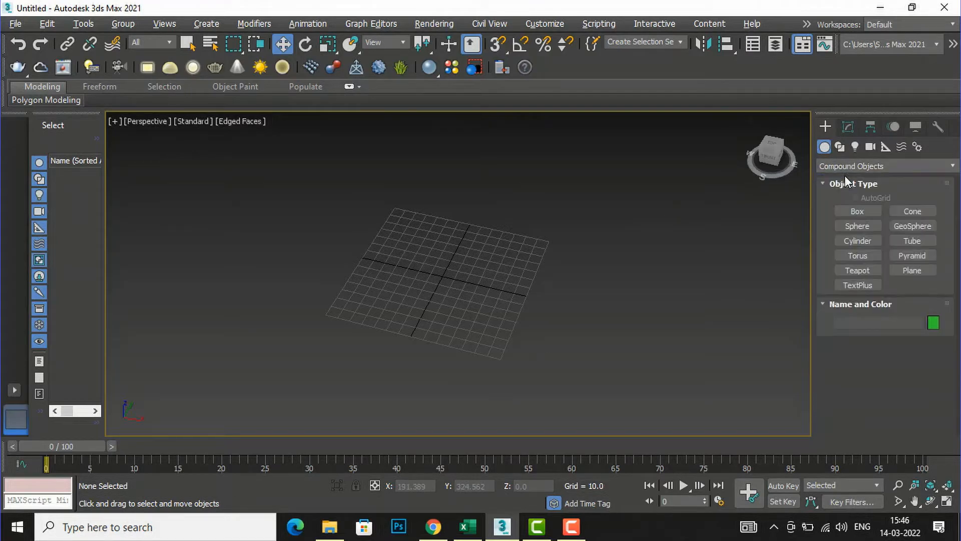
left_click(846, 210)
scroll(424, 269, "up", 3)
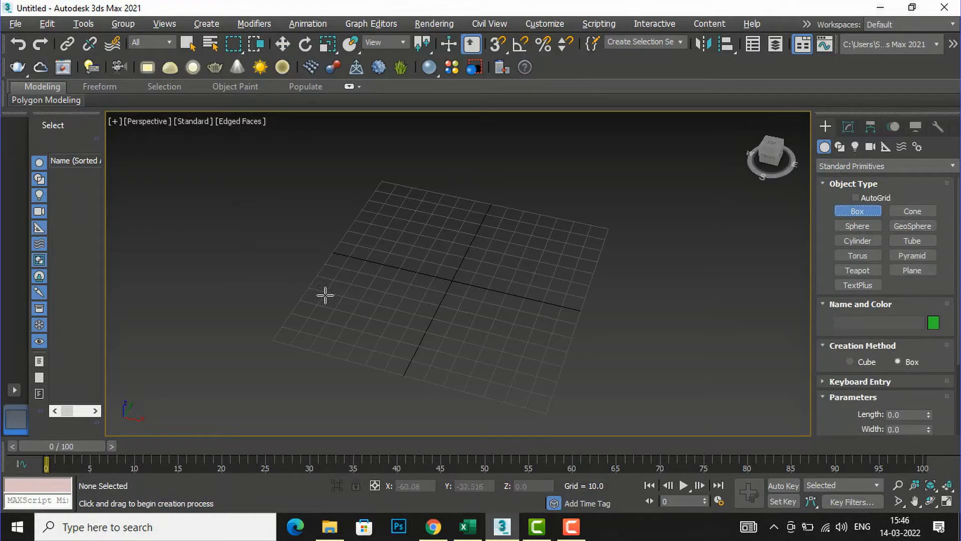
left_click_drag(333, 288, 368, 343)
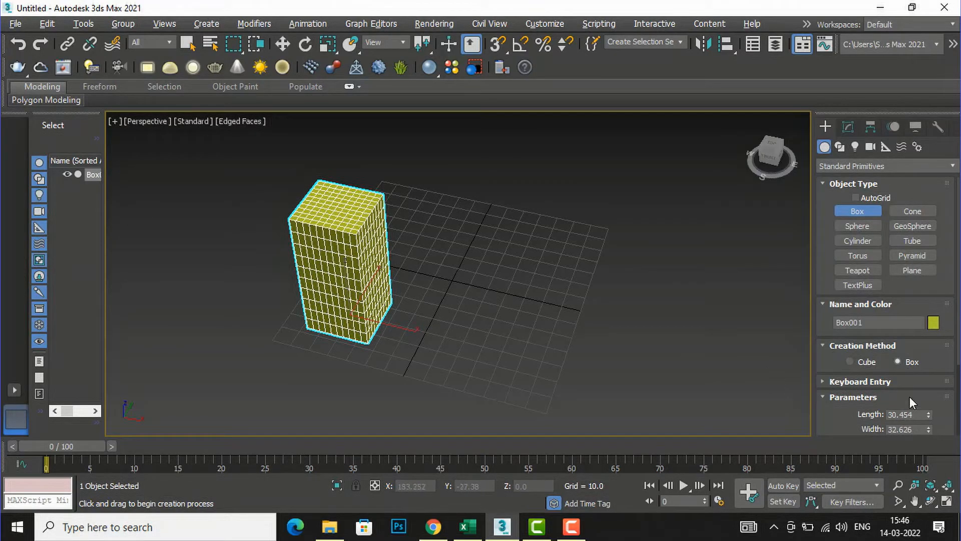
scroll(909, 396, "down", 1)
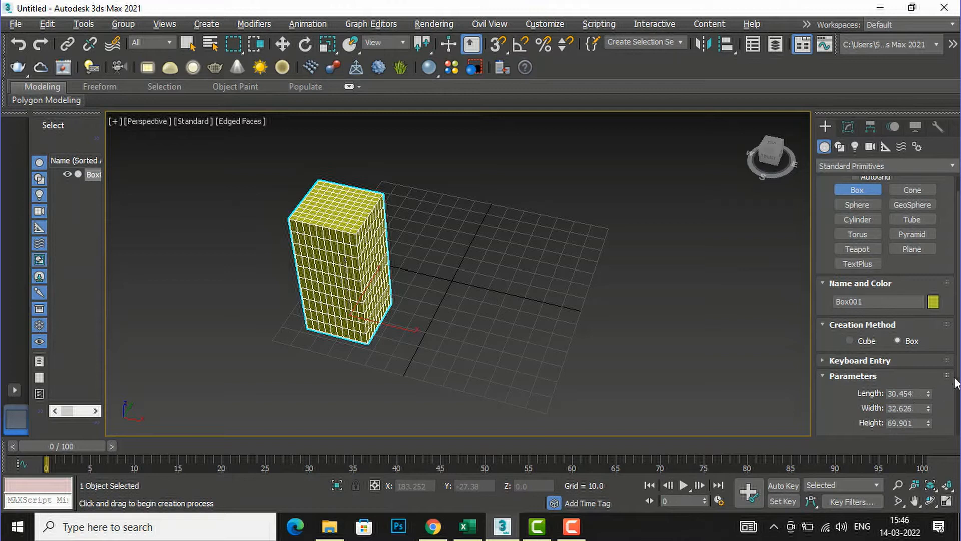
scroll(958, 370, "down", 4)
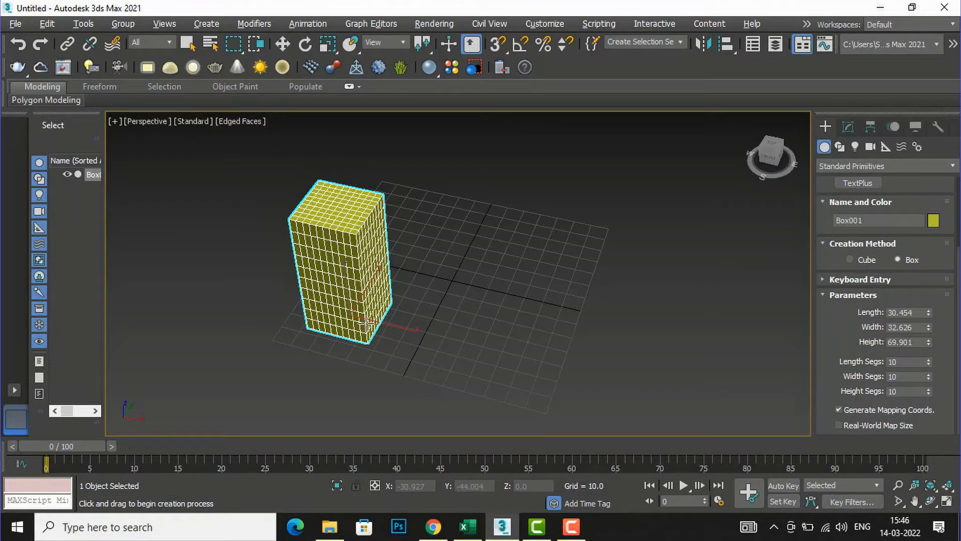
scroll(437, 305, "up", 2)
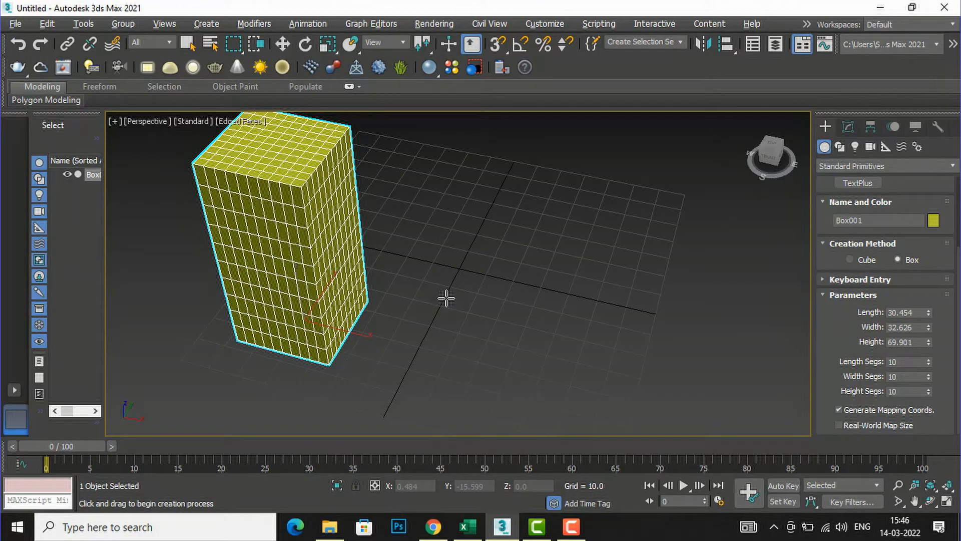
Step: Draw a cylinder with a radius of about 15.4 and a height of about 62.4 beside the box in the Top view
key("alt+w")
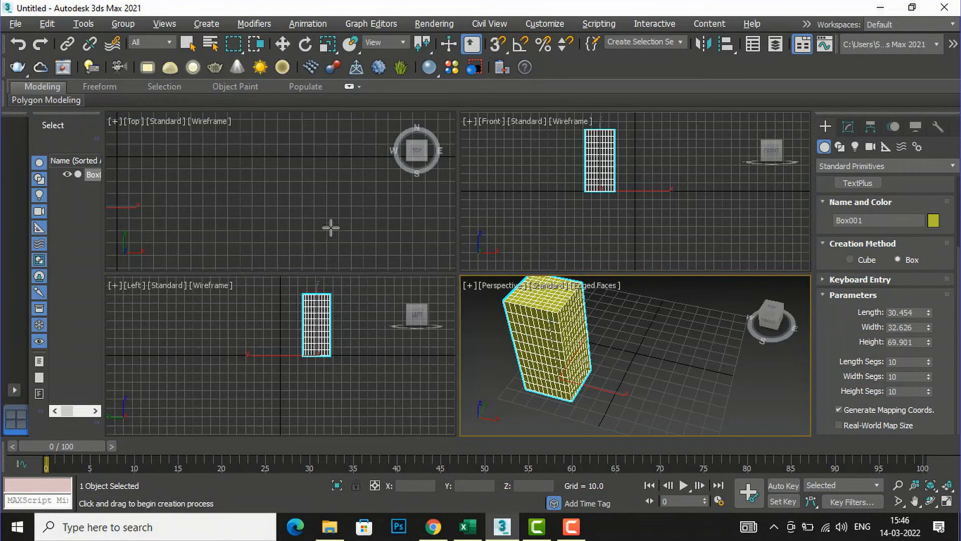
key("w")
right_click(309, 230)
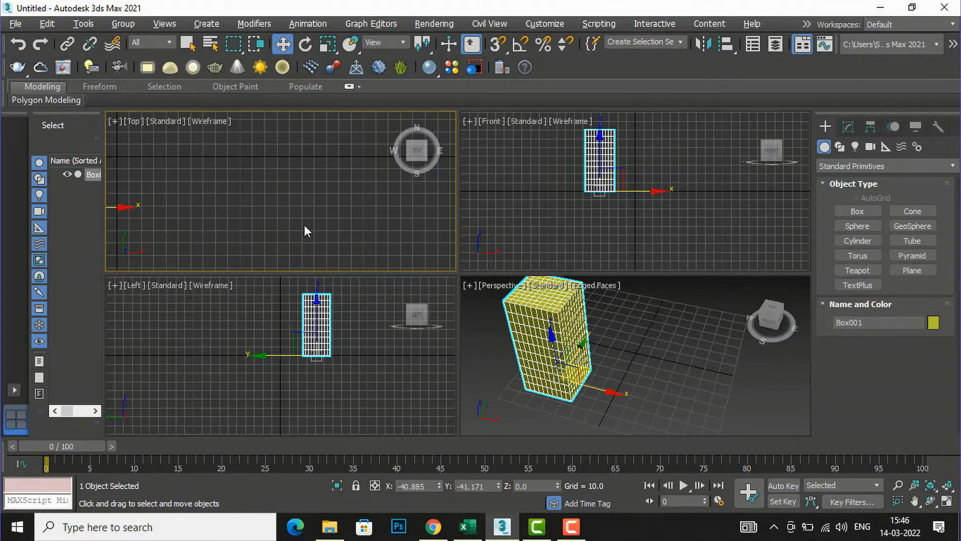
key("alt+w")
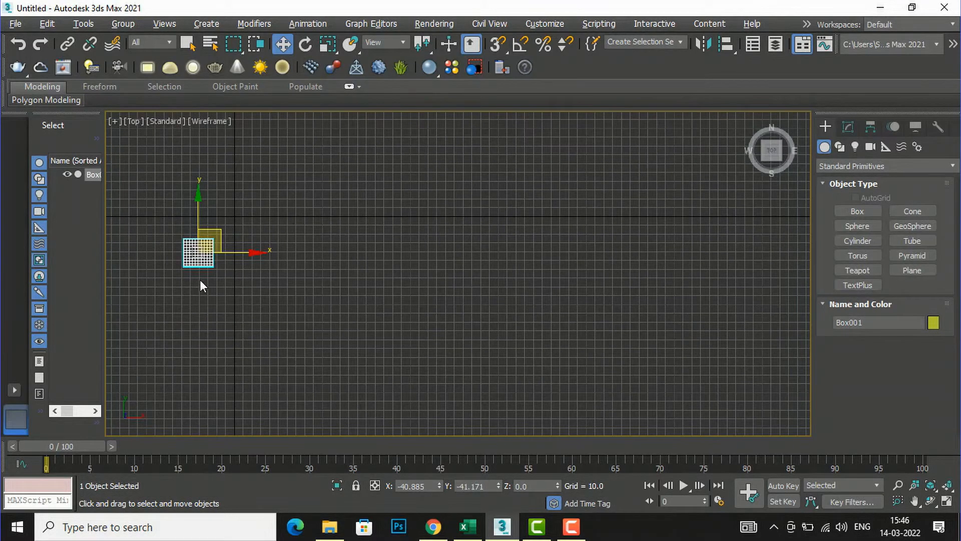
scroll(220, 273, "up", 2)
scroll(256, 255, "up", 2)
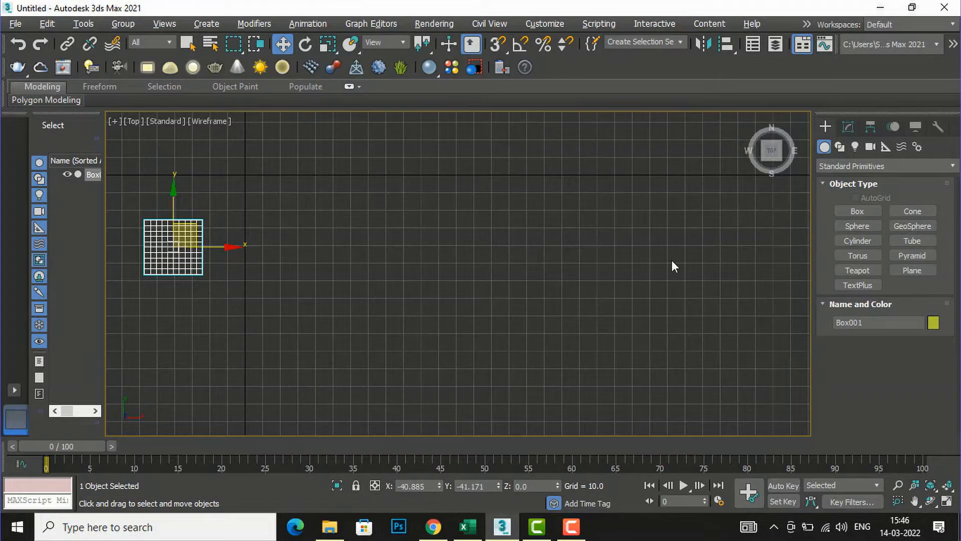
left_click(859, 241)
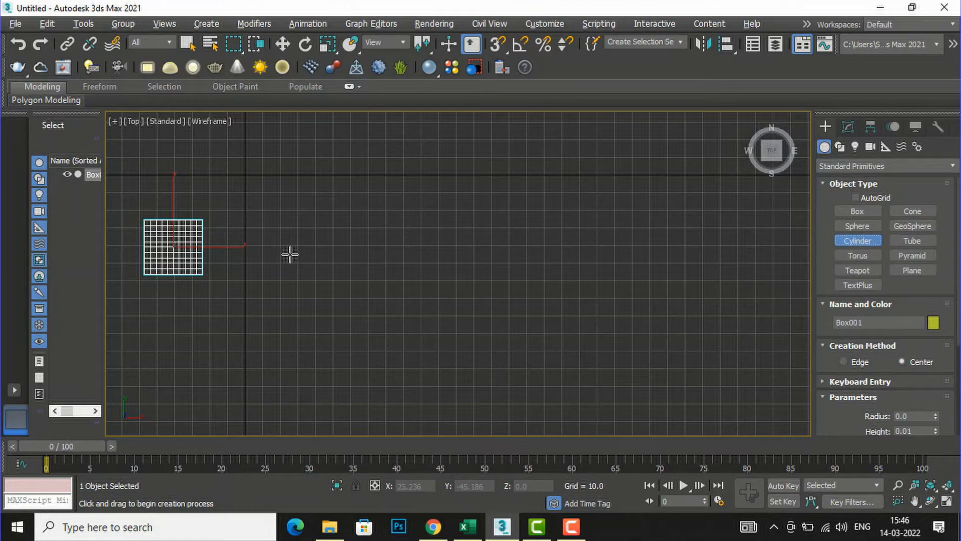
left_click_drag(326, 255, 315, 231)
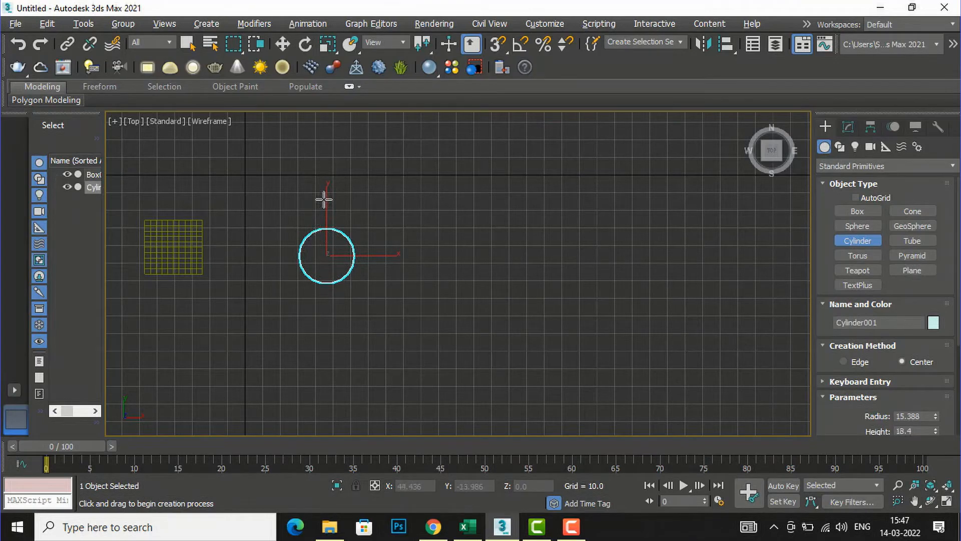
left_click(344, 122)
key("alt+w")
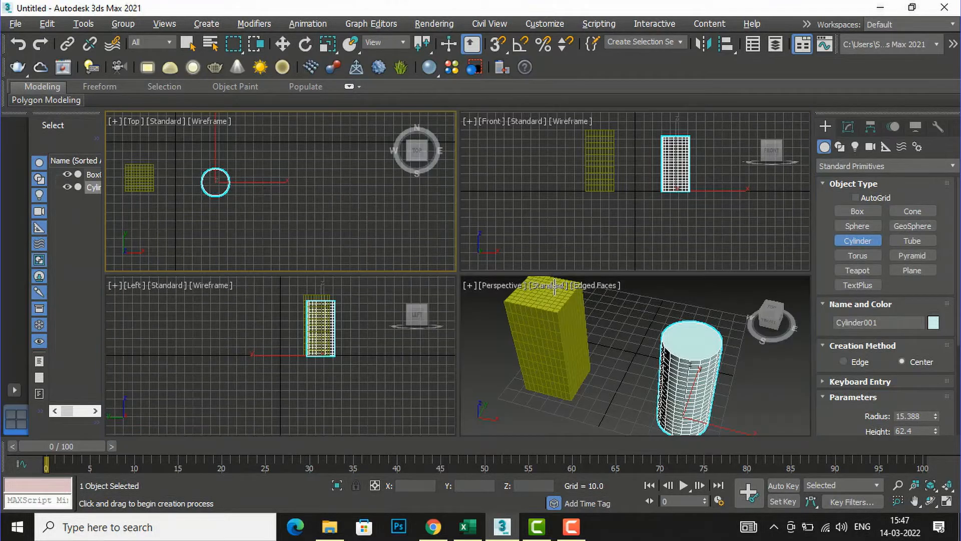
Step: Examine the box and cylinder from several angles in the enlarged Perspective view, and review the cylinder's parameters
scroll(659, 419, "up", 5)
scroll(661, 349, "down", 5)
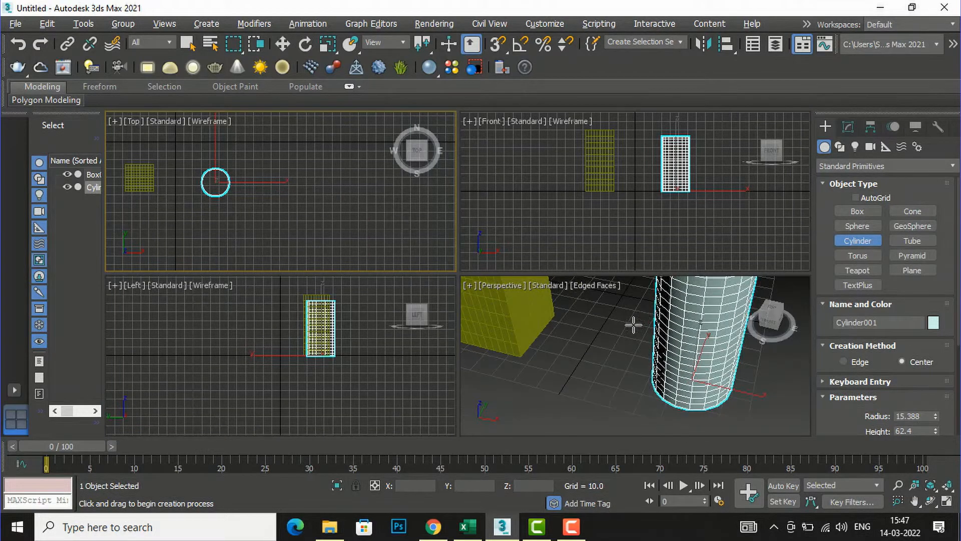
left_click(596, 375)
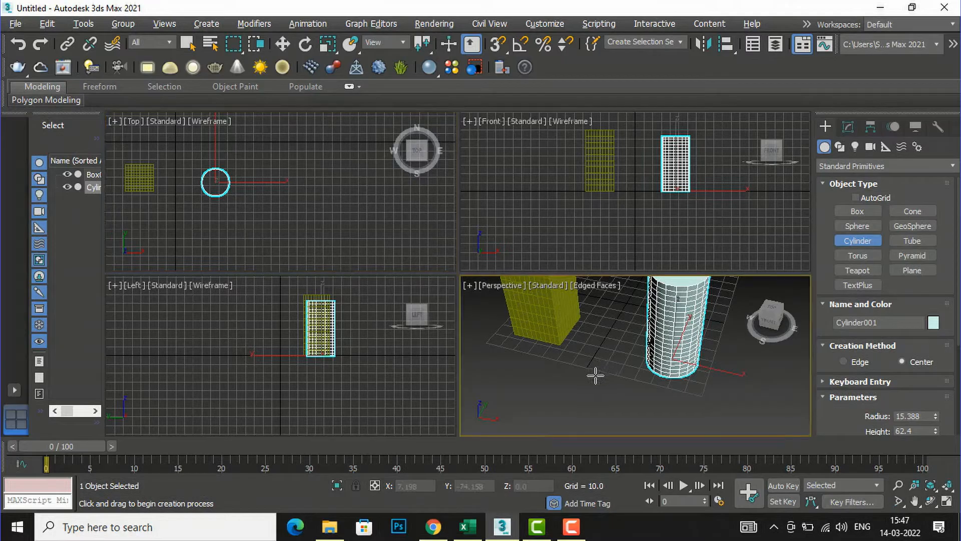
key("alt+w")
scroll(591, 331, "down", 3)
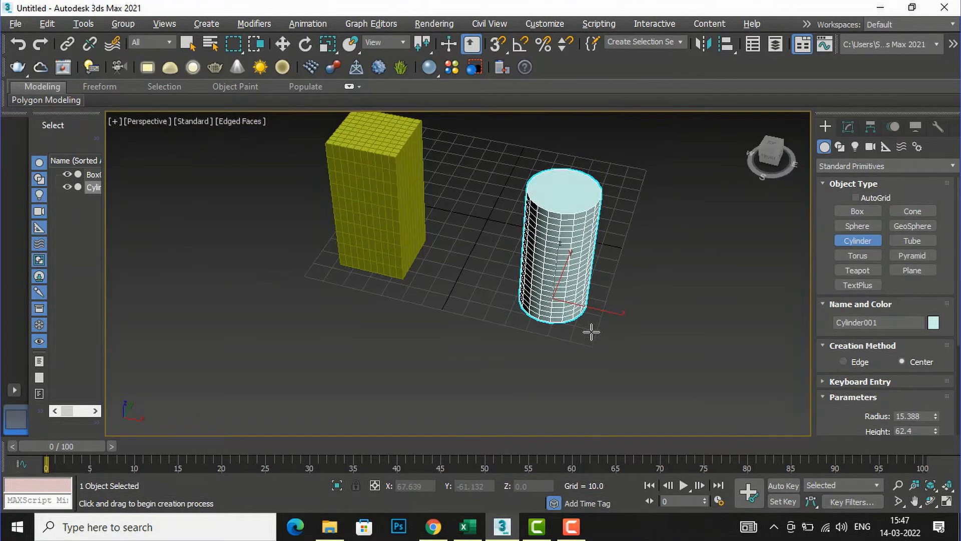
scroll(904, 381, "down", 3)
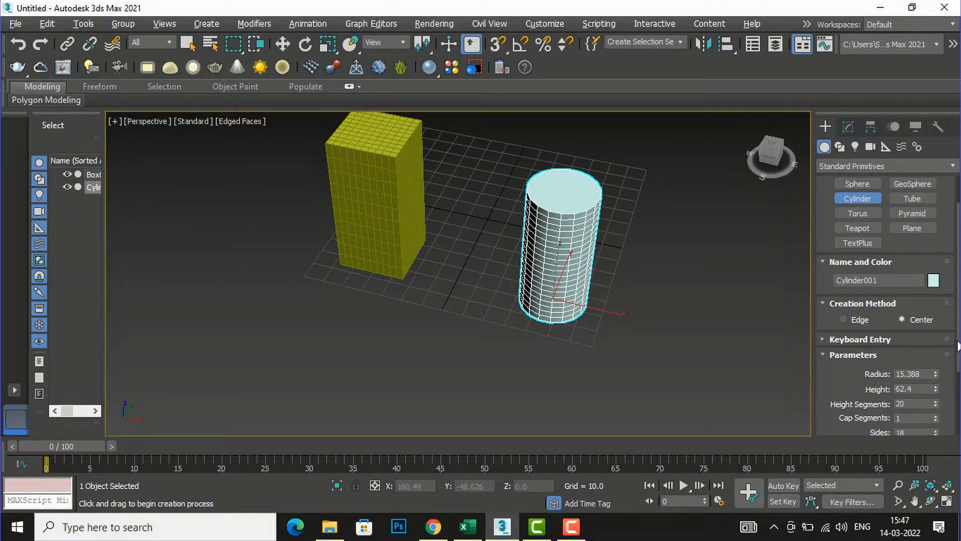
scroll(959, 389, "down", 5)
scroll(959, 389, "up", 8)
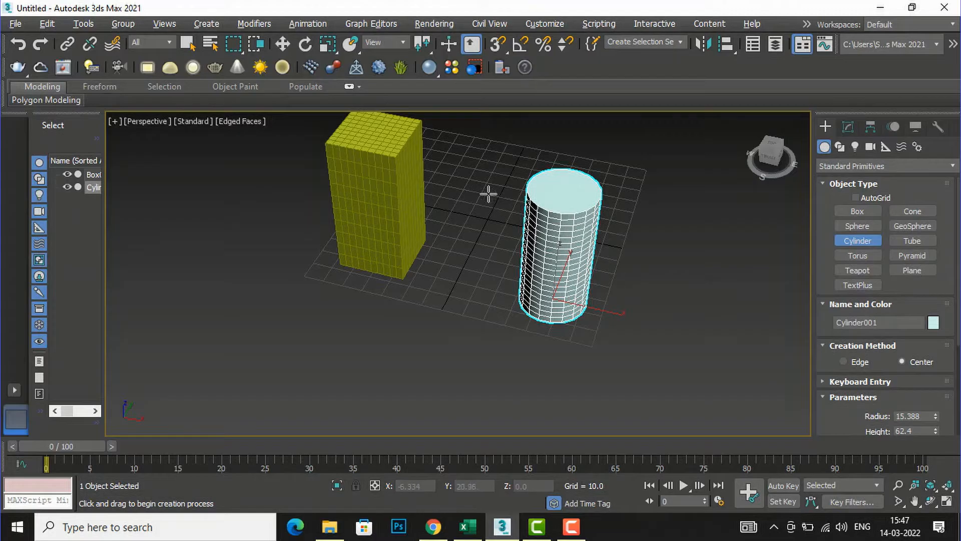
scroll(467, 167, "up", 6)
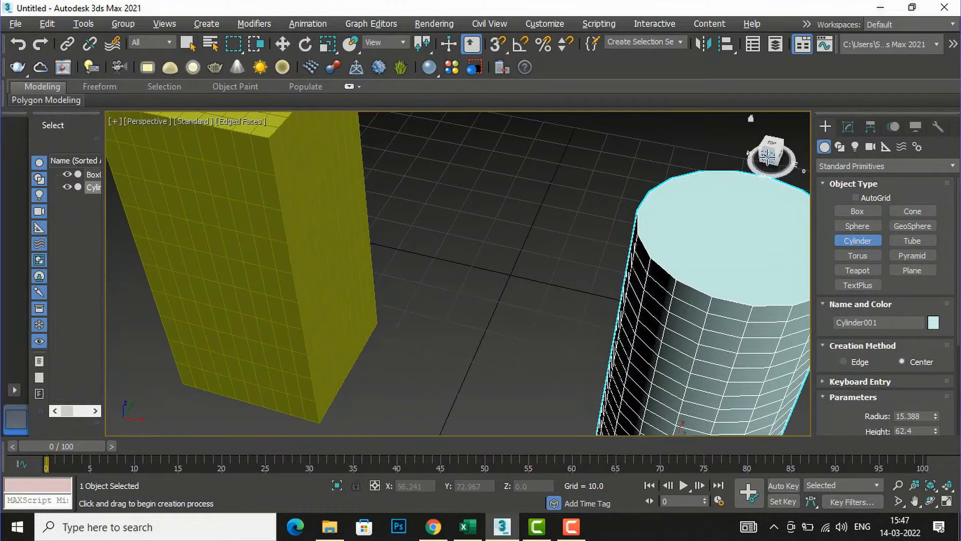
left_click_drag(771, 156, 788, 149)
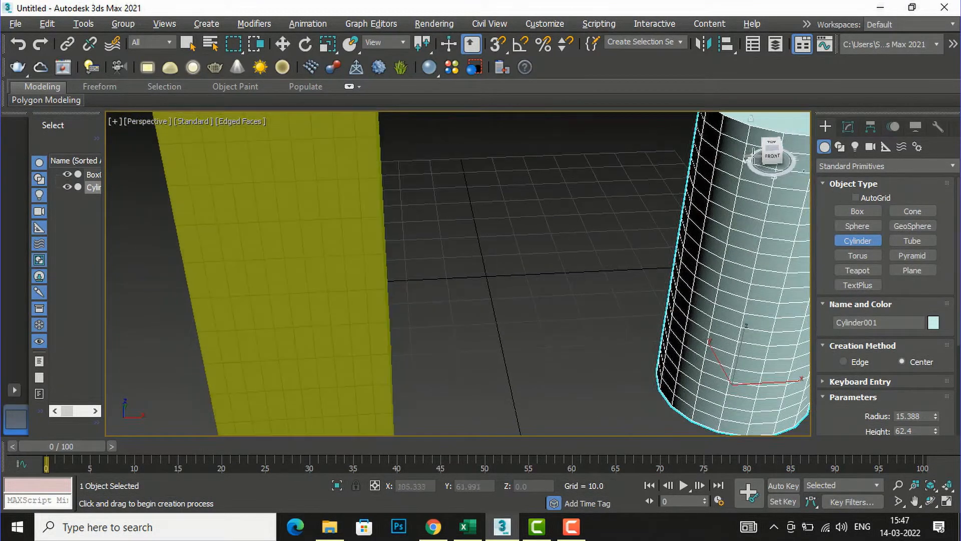
scroll(321, 268, "down", 6)
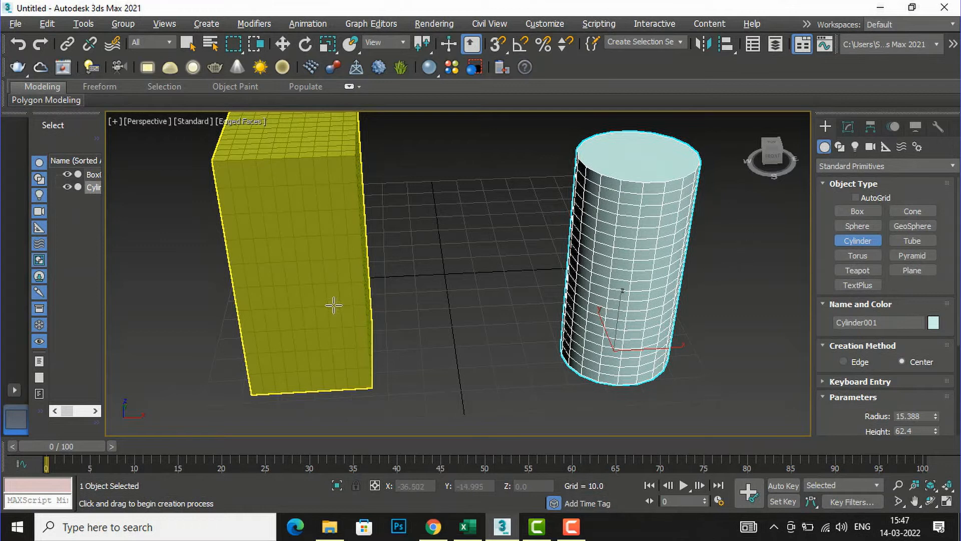
scroll(634, 268, "up", 4)
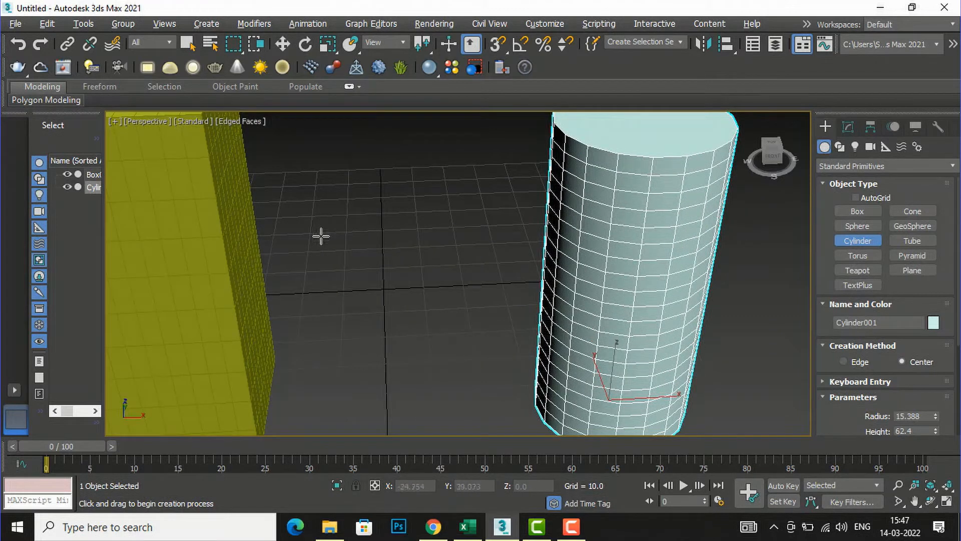
left_click_drag(770, 159, 747, 162)
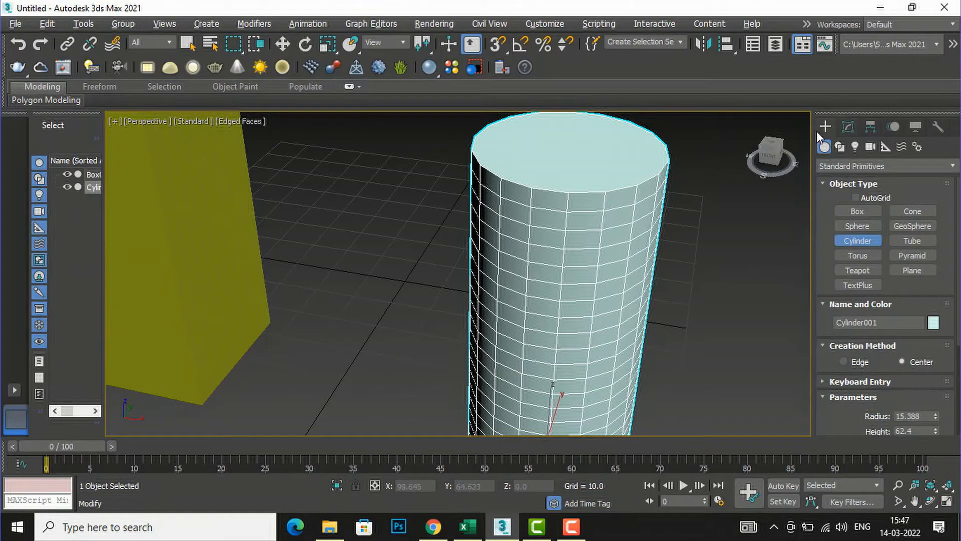
left_click(840, 165)
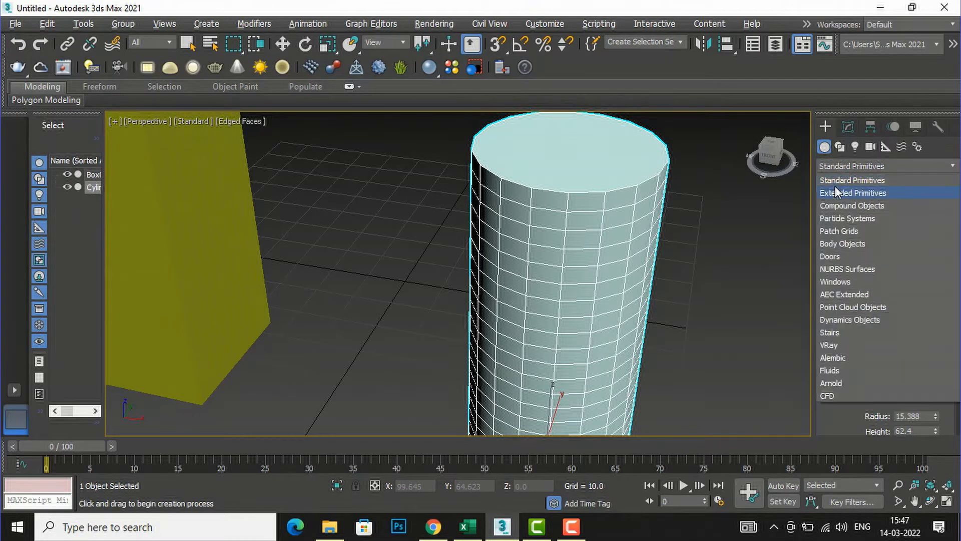
left_click(839, 180)
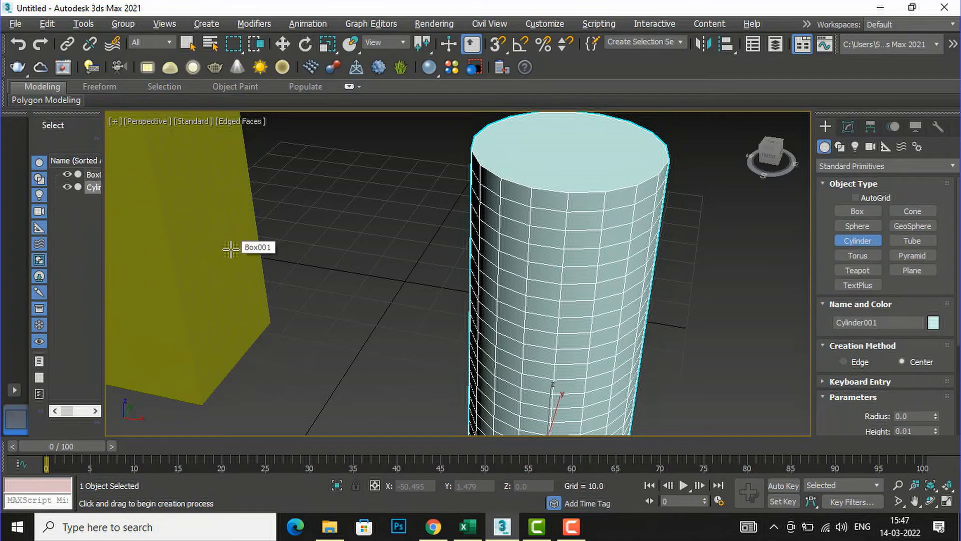
Step: Leave cylinder creation, select the box and convert it to an Editable Poly
key("w")
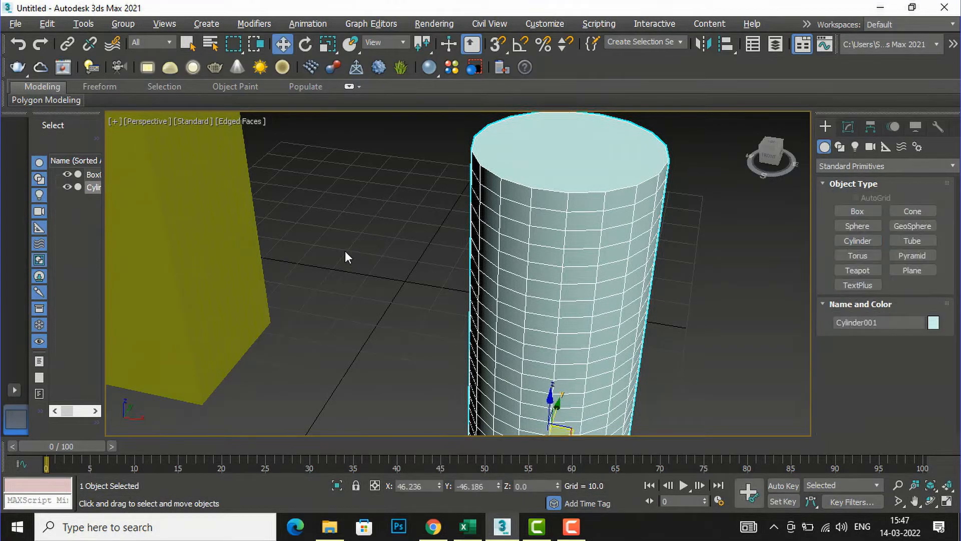
left_click(347, 257)
scroll(425, 293, "down", 5)
left_click(331, 265)
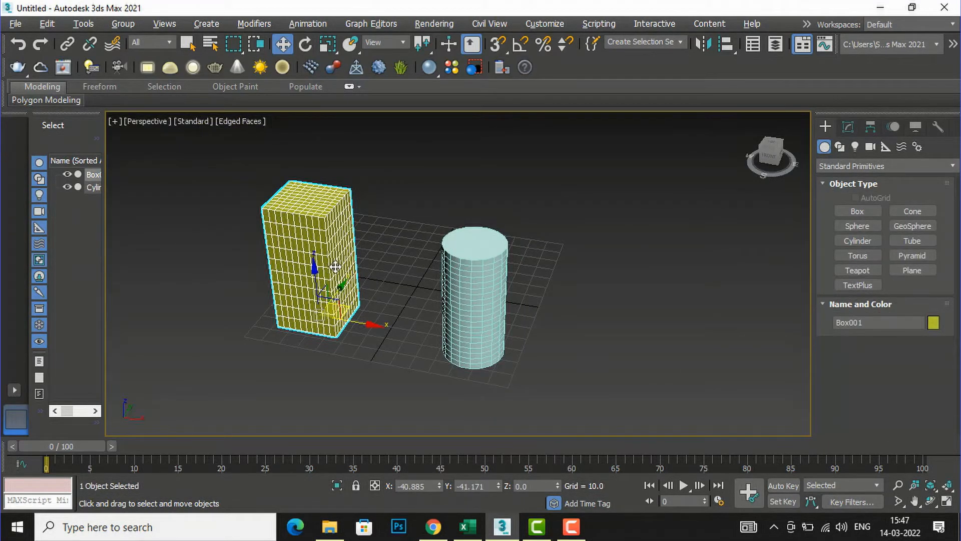
scroll(356, 295, "up", 2)
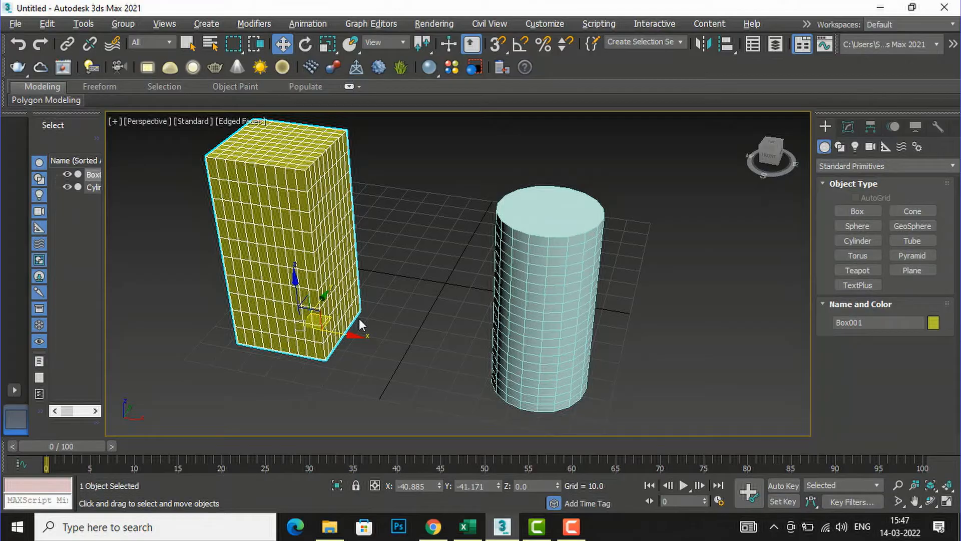
right_click(338, 265)
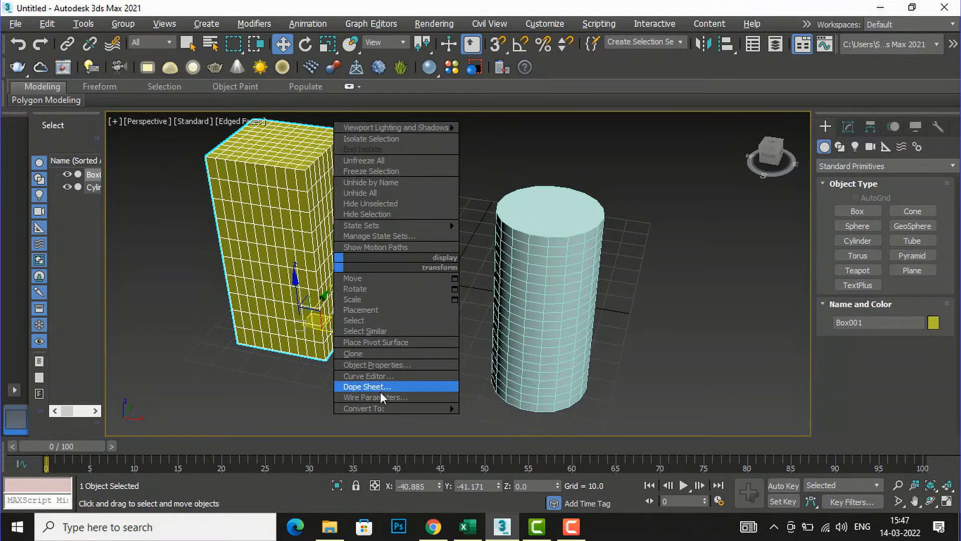
mouse_move(382, 406)
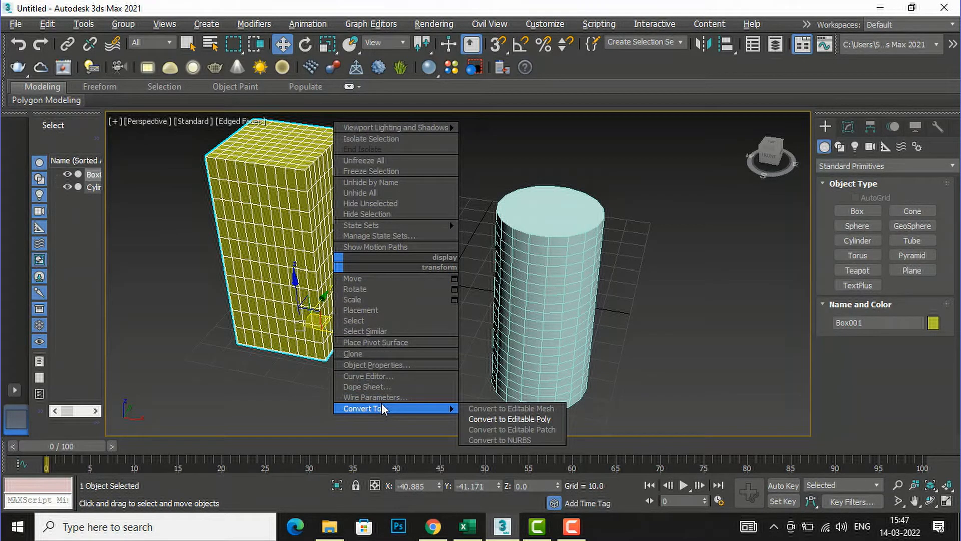
left_click(486, 419)
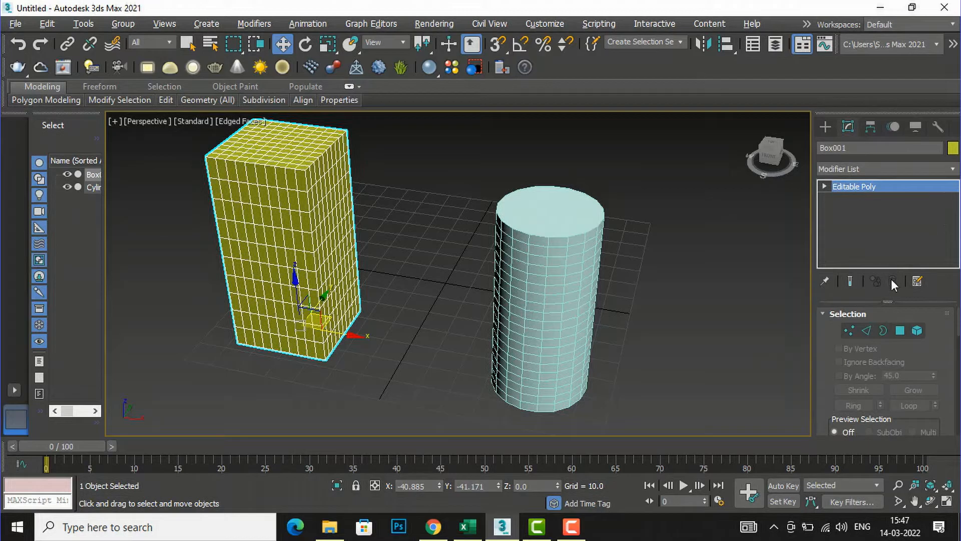
Step: Enter polygon sub-object mode and select a single polygon on the box side facing the cylinder
left_click(900, 330)
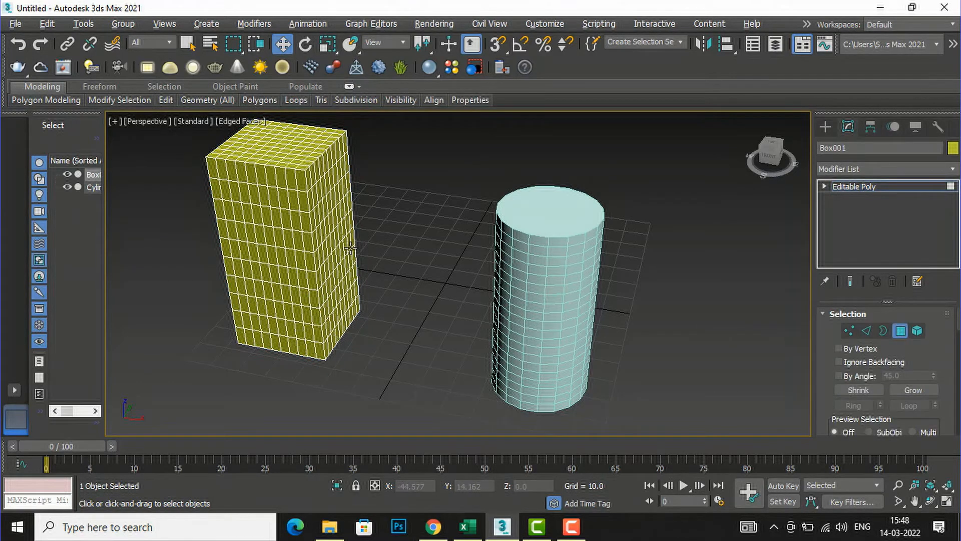
scroll(348, 245, "up", 3)
scroll(348, 245, "up", 2)
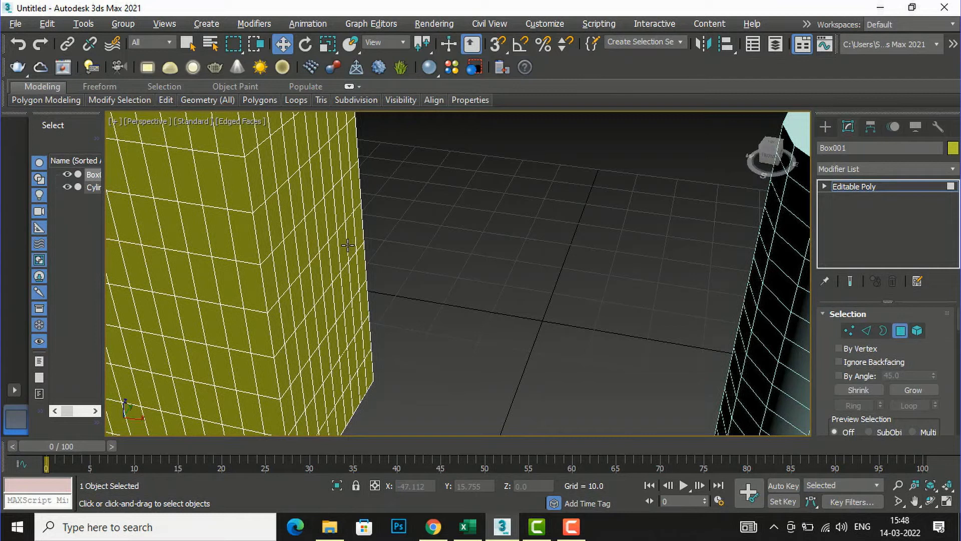
left_click(323, 222)
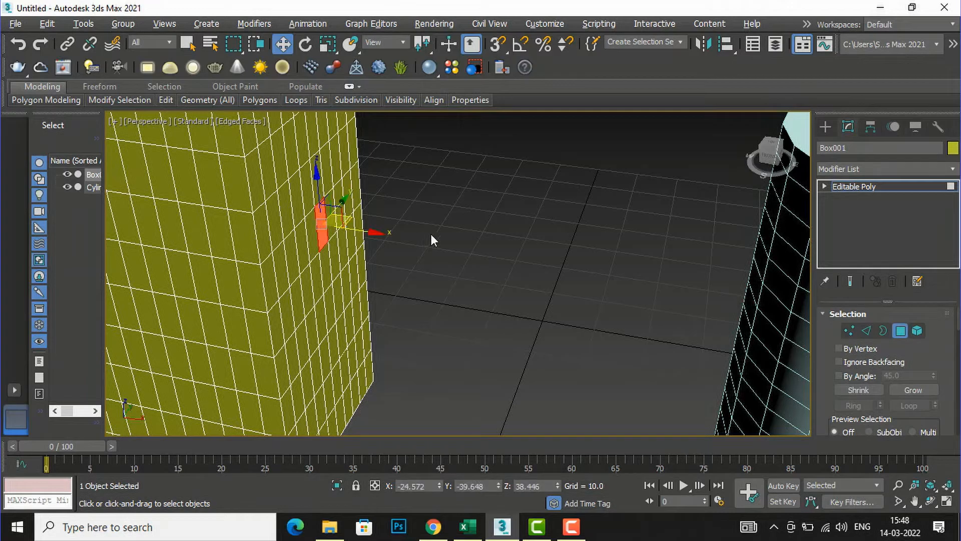
Step: Delete the selected polygon on the box side facing the cylinder and leave polygon editing
key("Delete")
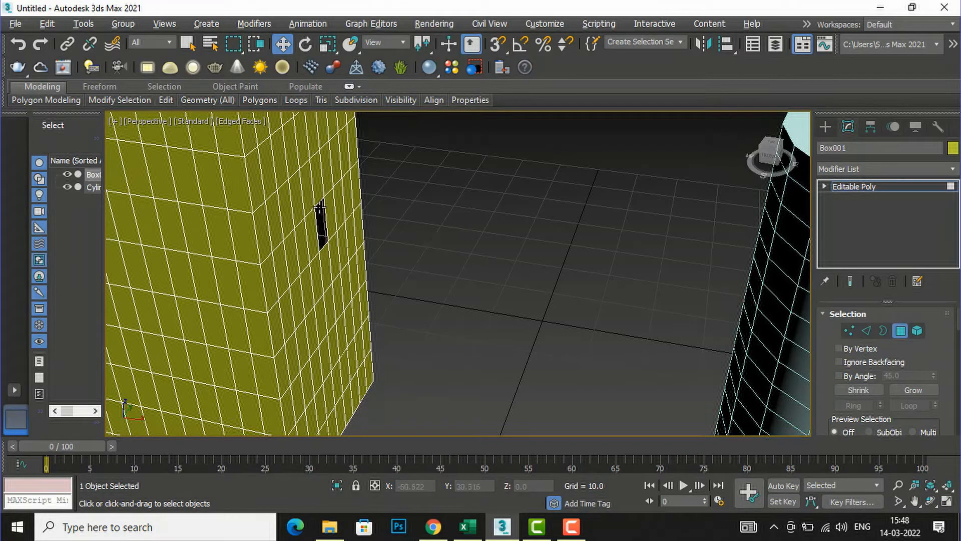
scroll(288, 277, "down", 2)
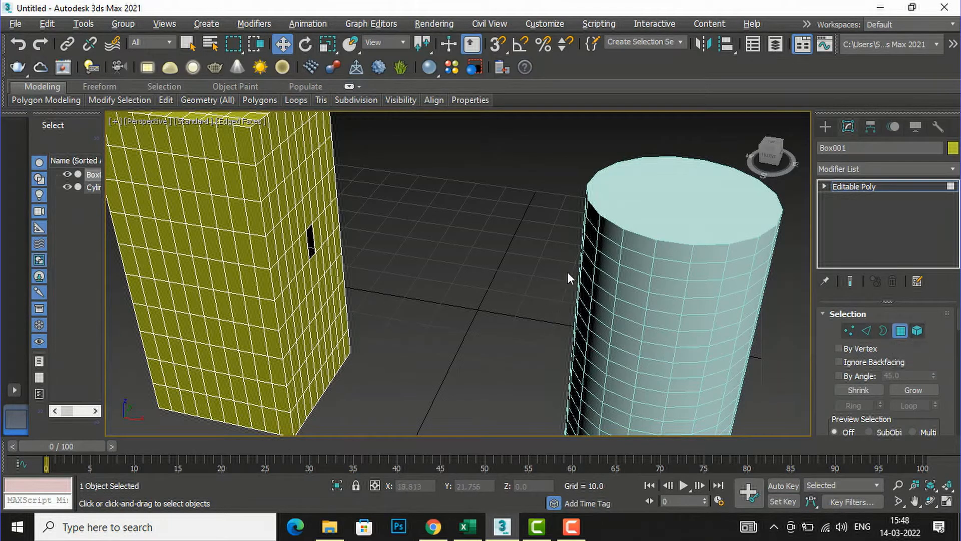
key("ctrl+shift+z")
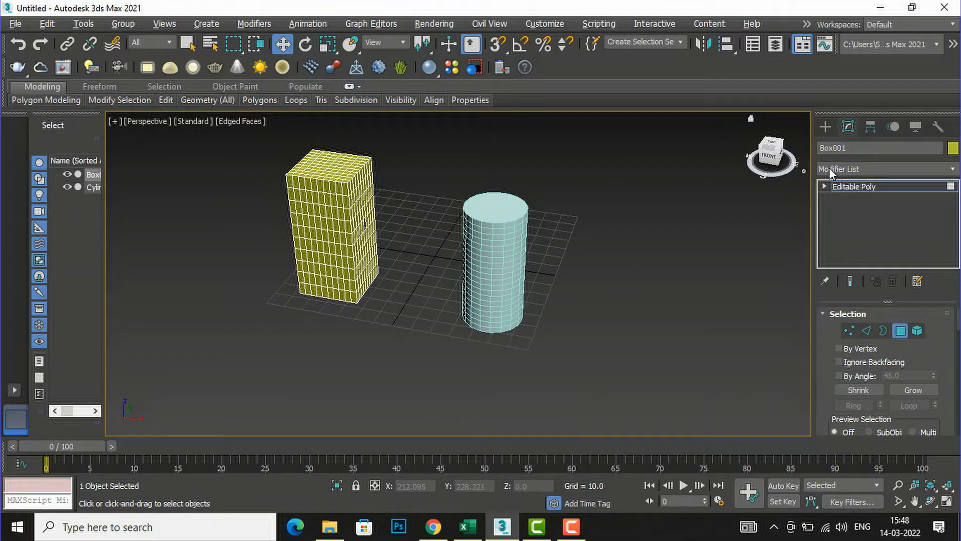
left_click(826, 126)
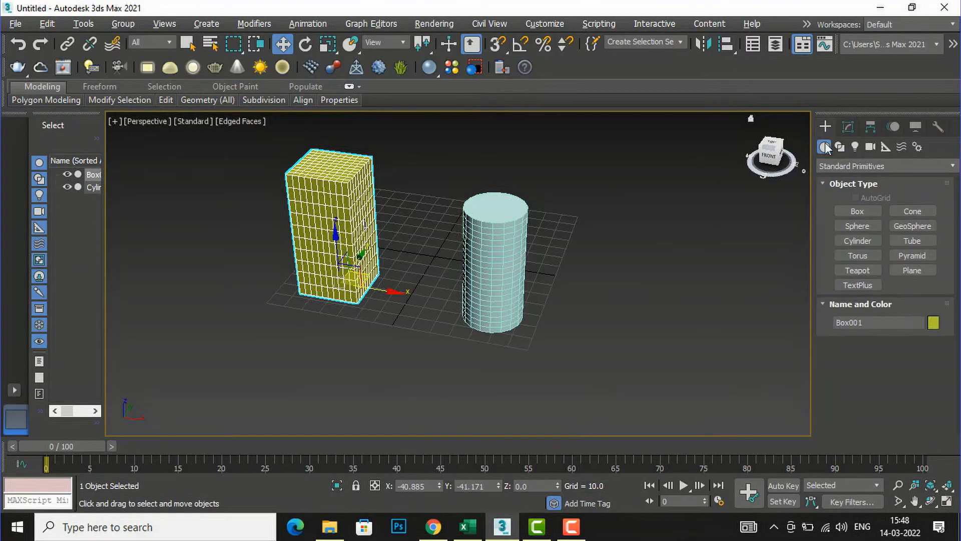
Step: Convert the cylinder to an Editable Poly and enter its polygon sub-object mode
left_click(495, 268)
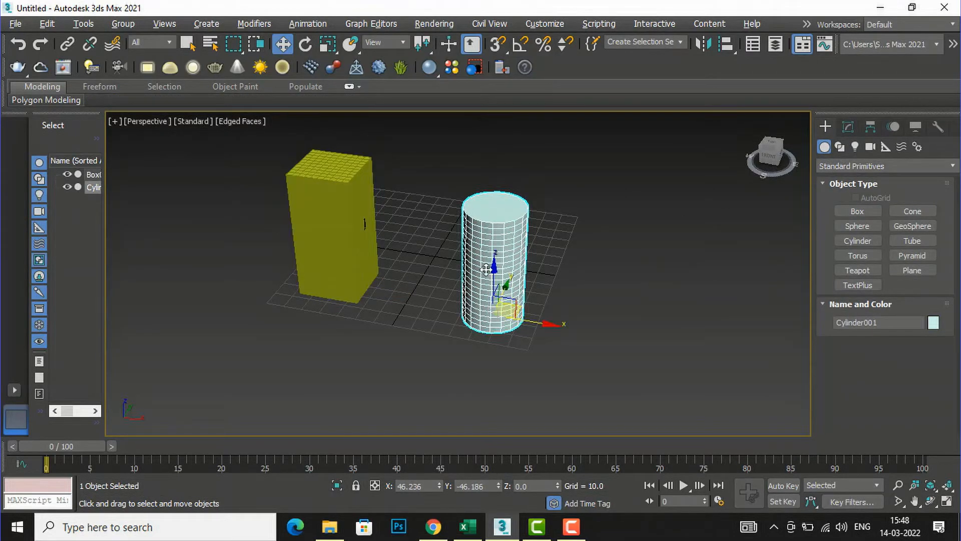
right_click(489, 269)
mouse_move(515, 415)
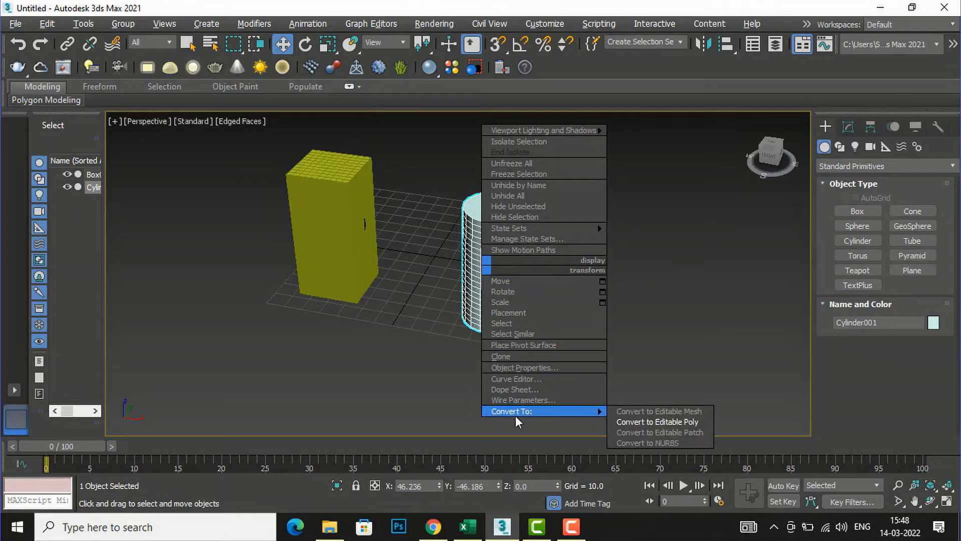
left_click(649, 422)
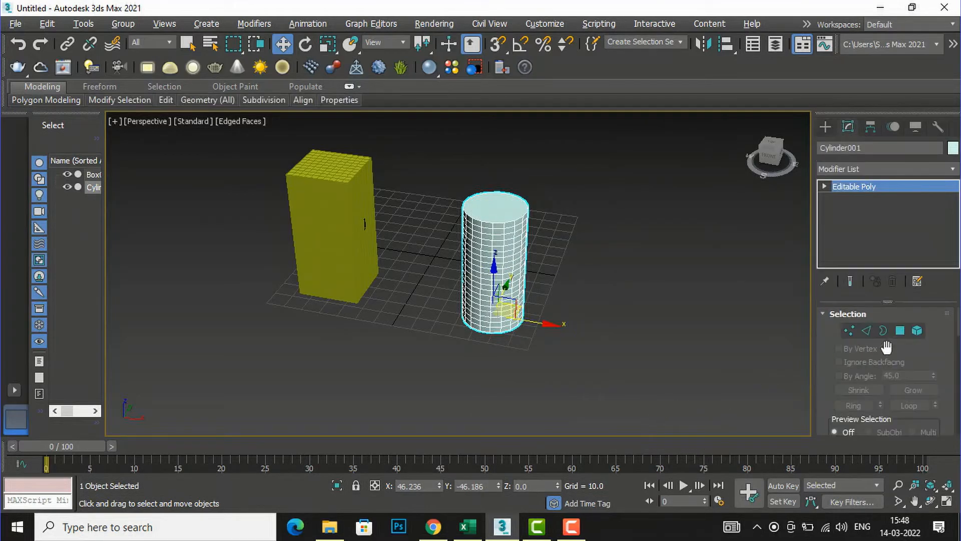
left_click(901, 331)
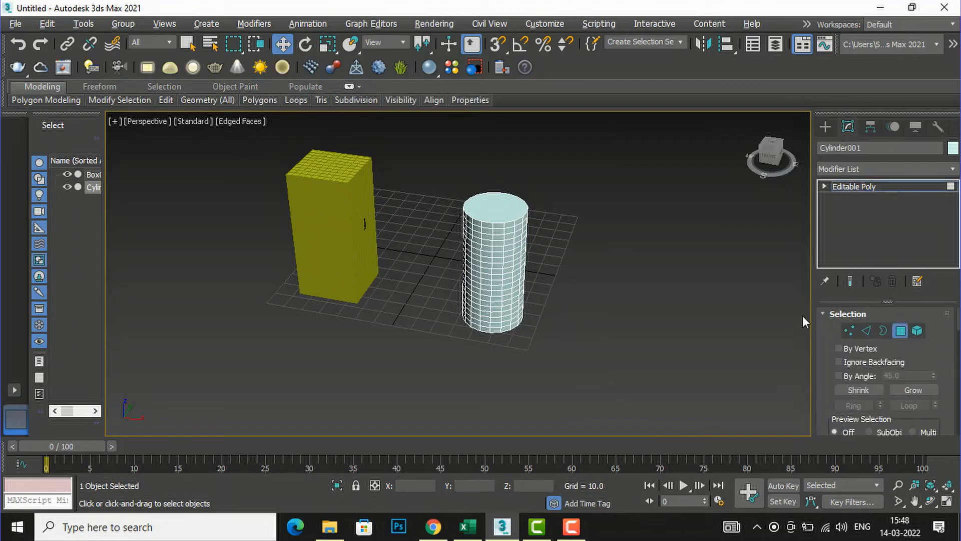
Step: Delete a single polygon on the cylinder side facing the box, about two-thirds up, and leave polygon editing
left_click_drag(761, 160, 779, 151)
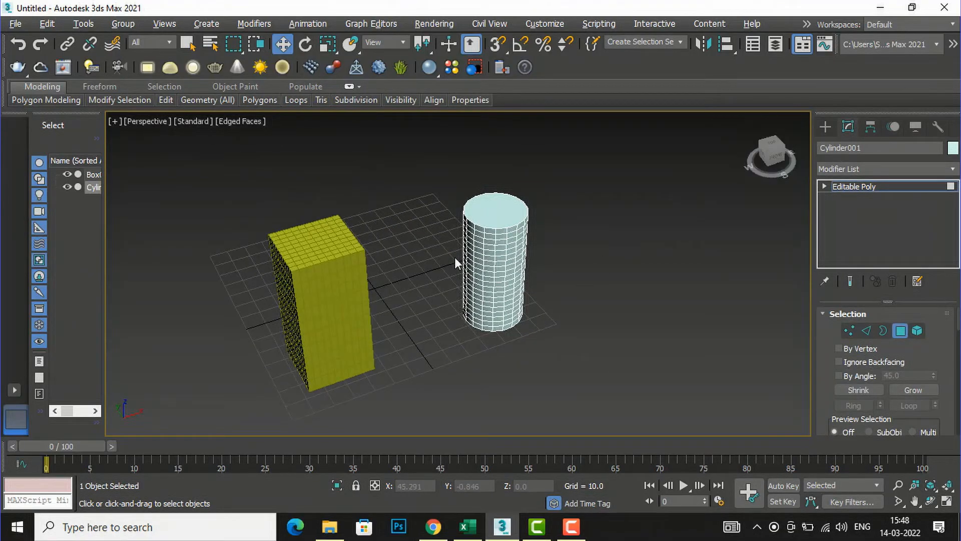
scroll(450, 268, "up", 5)
scroll(406, 281, "down", 2)
scroll(378, 250, "down", 3)
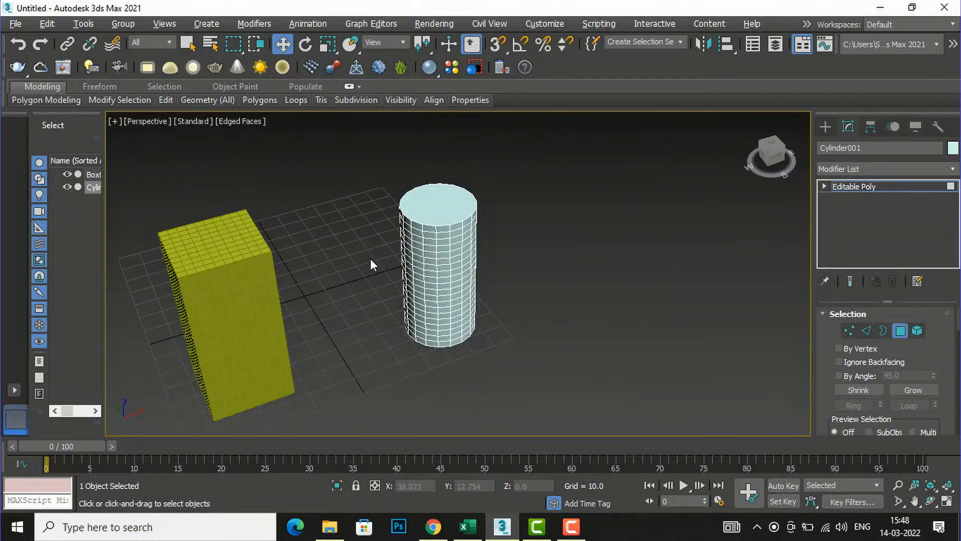
scroll(391, 248, "up", 5)
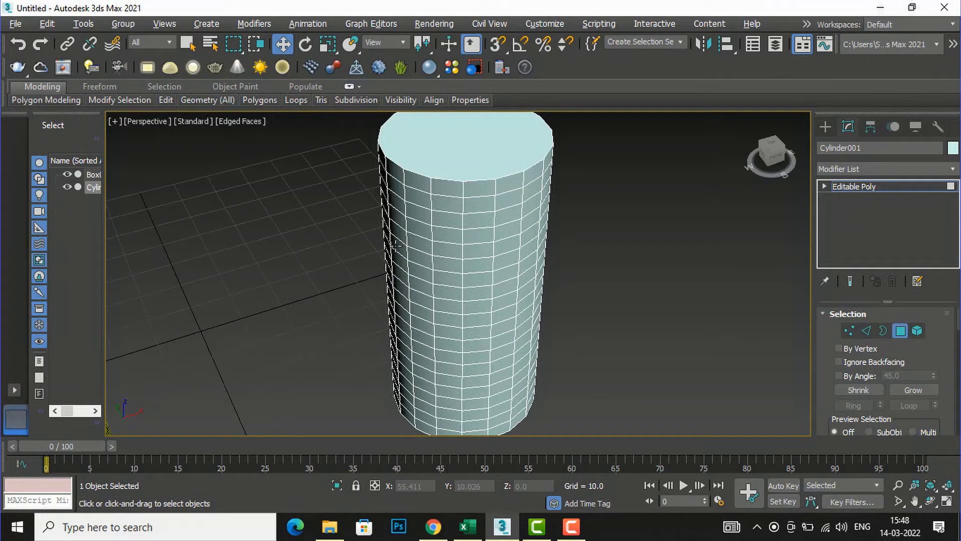
left_click(395, 258)
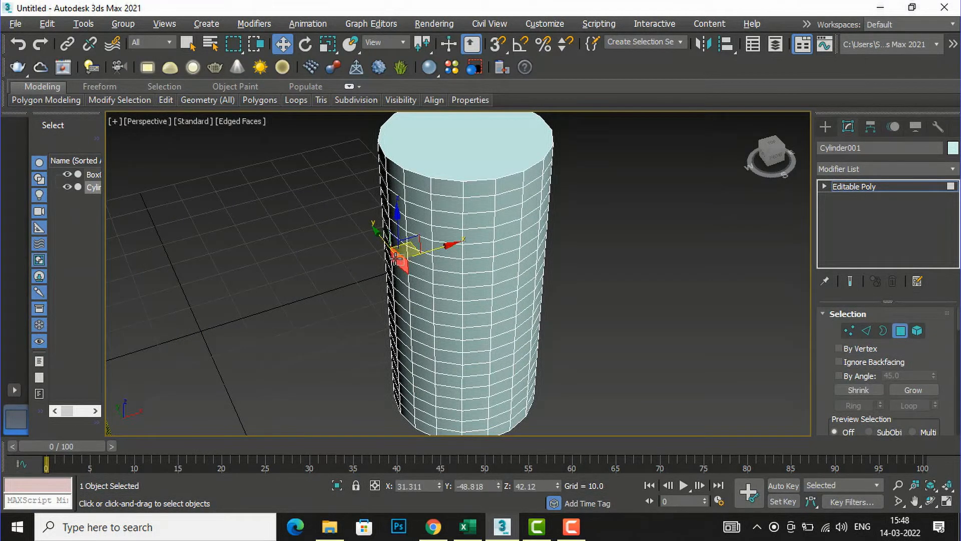
left_click_drag(784, 163, 514, 201)
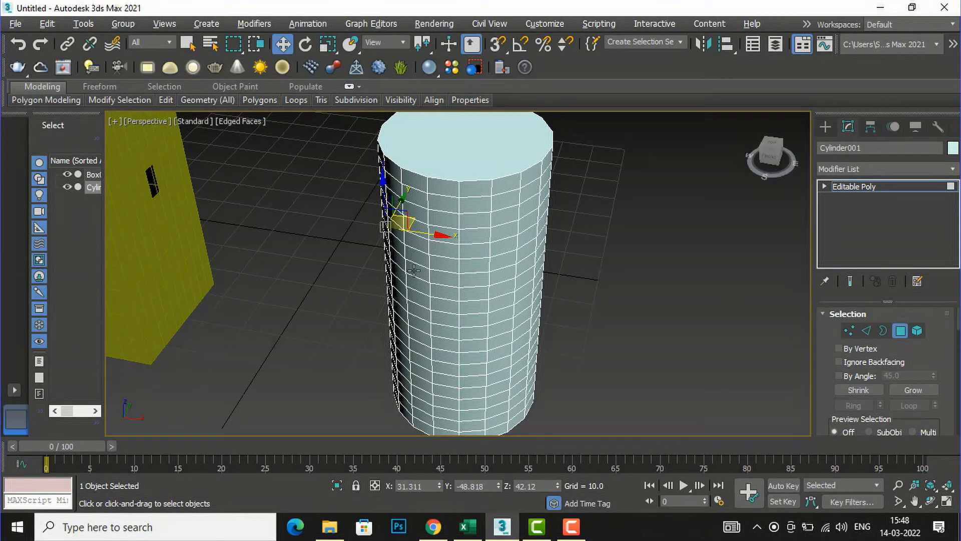
key("Delete")
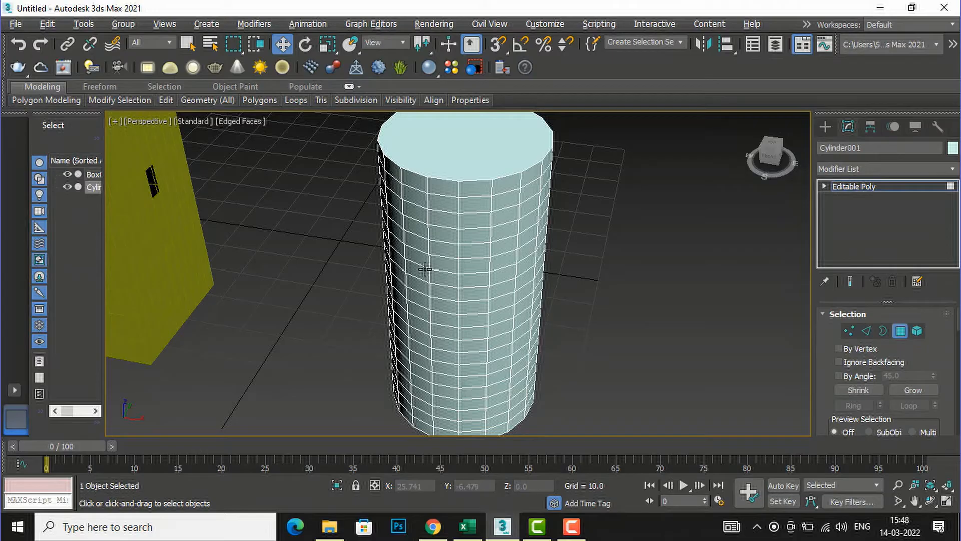
middle_click_drag(425, 269, 465, 276, "alt")
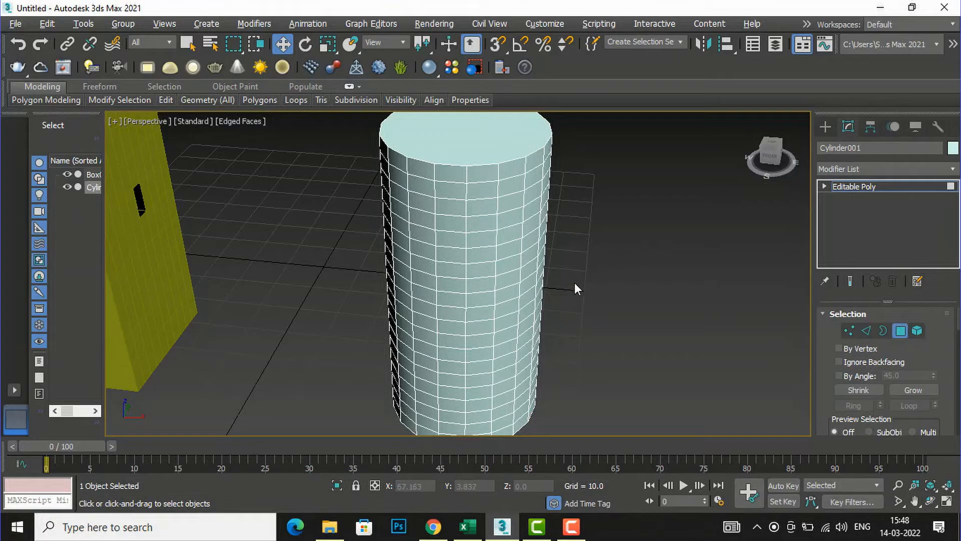
scroll(575, 282, "down", 5)
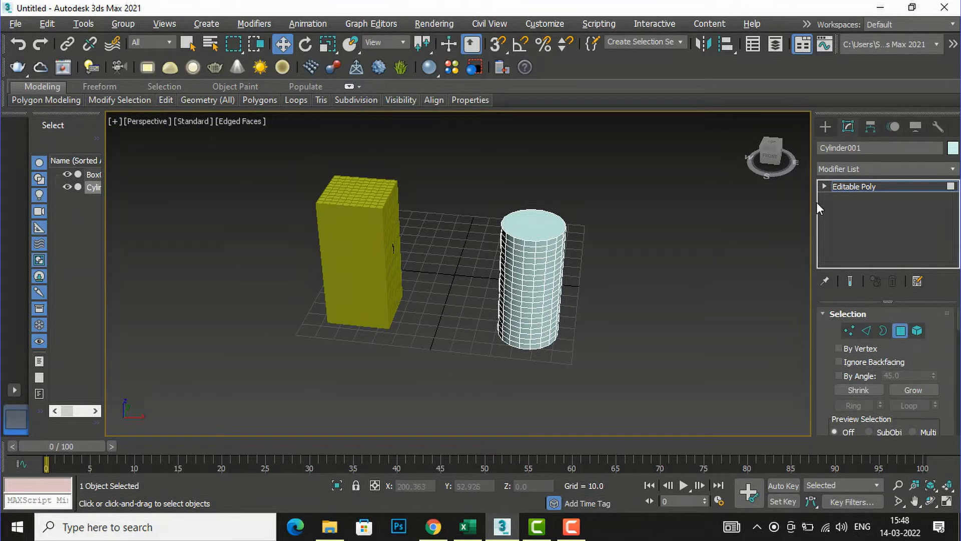
left_click(827, 125)
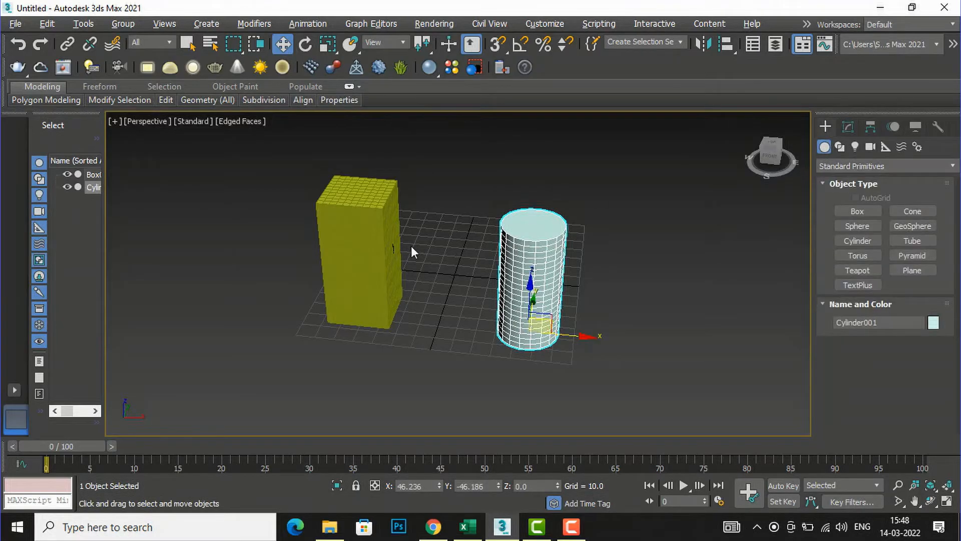
Step: Select the box and start a Connect compound object from it
left_click(371, 253)
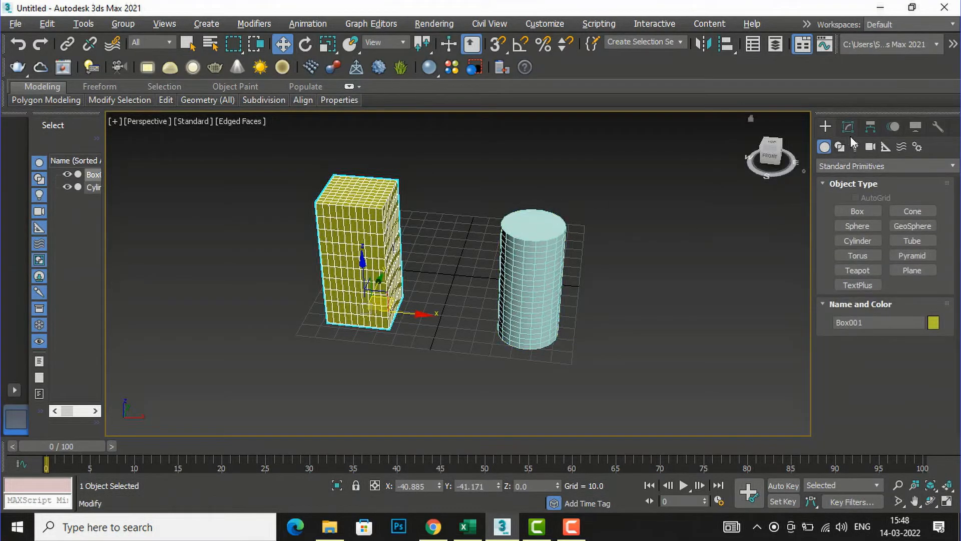
left_click(863, 169)
left_click(856, 202)
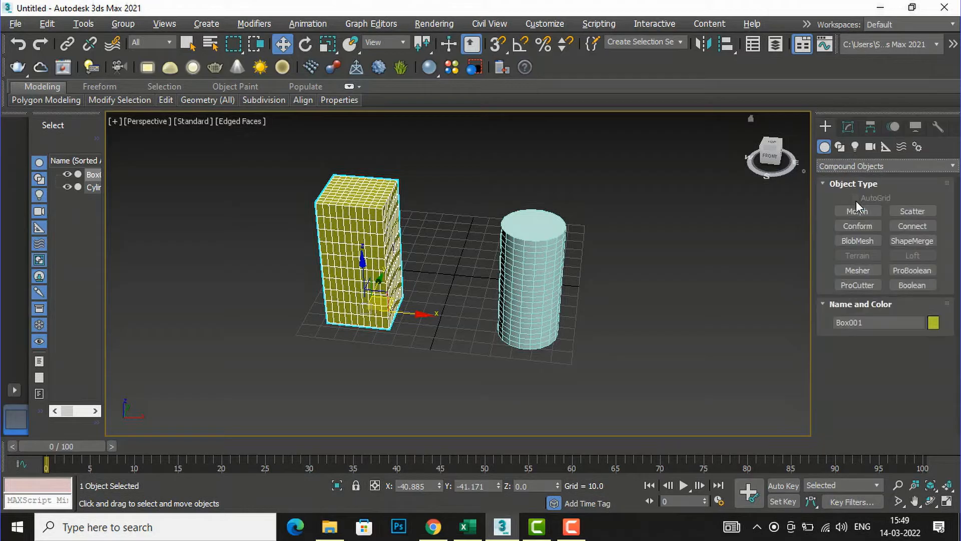
left_click(900, 228)
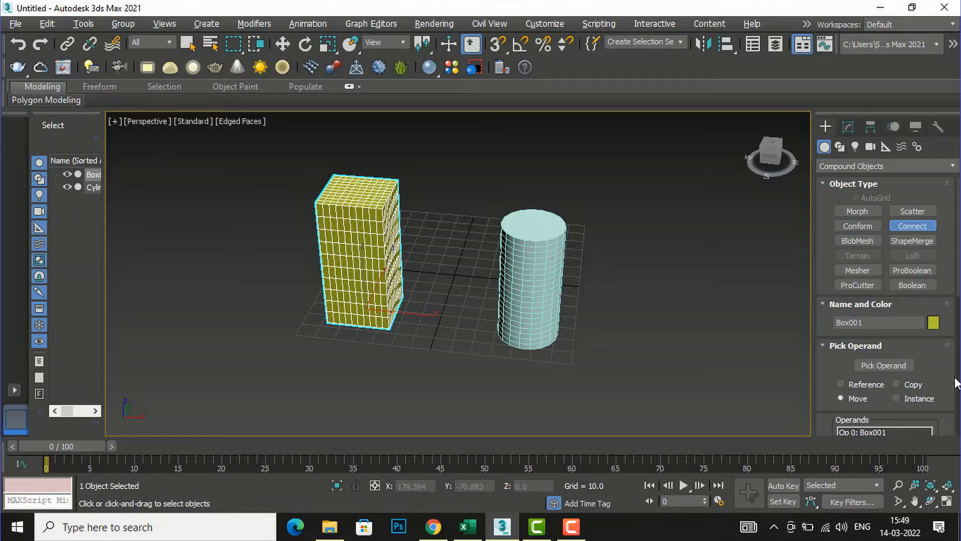
Step: Pick the cylinder as the second Connect operand, using the Move option, to bridge the two openings
scroll(950, 375, "down", 2)
scroll(950, 377, "down", 8)
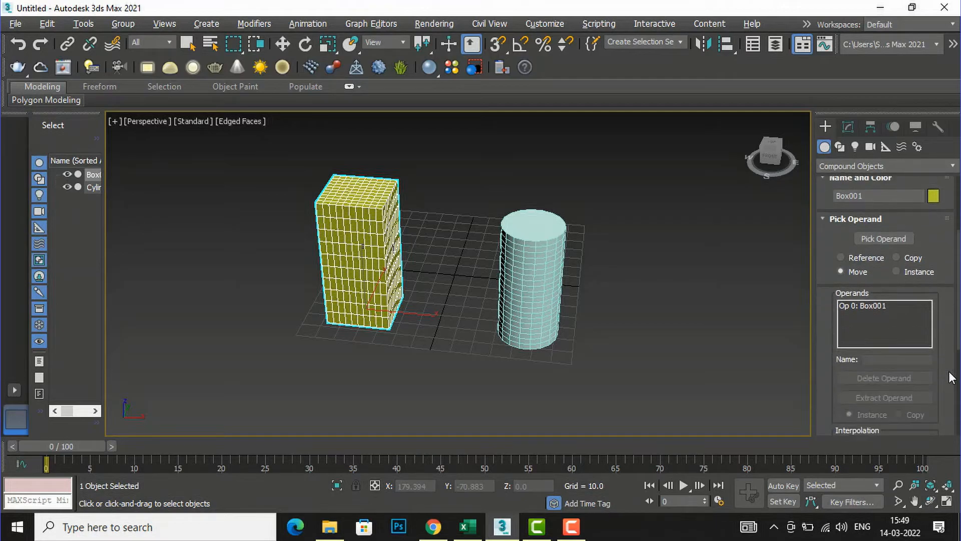
scroll(951, 377, "down", 3)
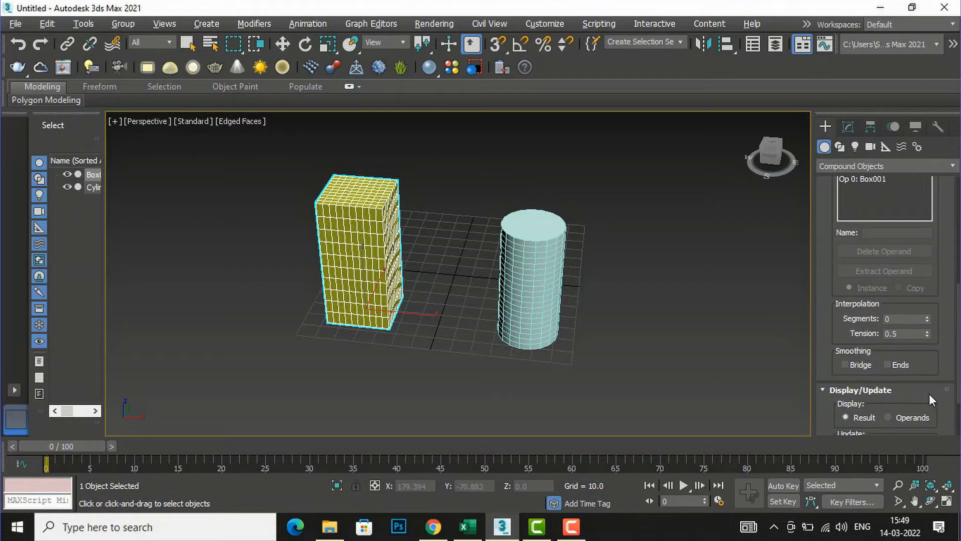
scroll(941, 315, "up", 5)
scroll(948, 281, "up", 3)
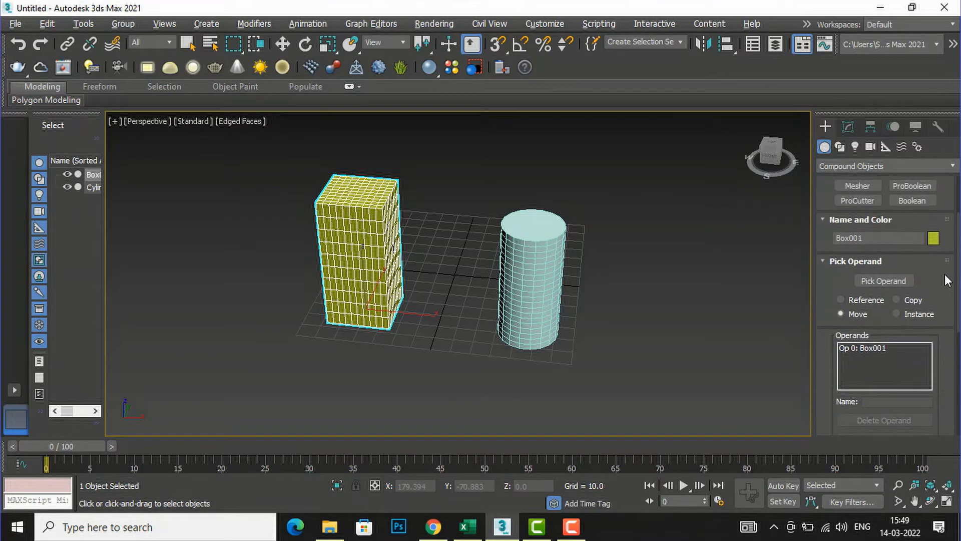
scroll(946, 283, "up", 2)
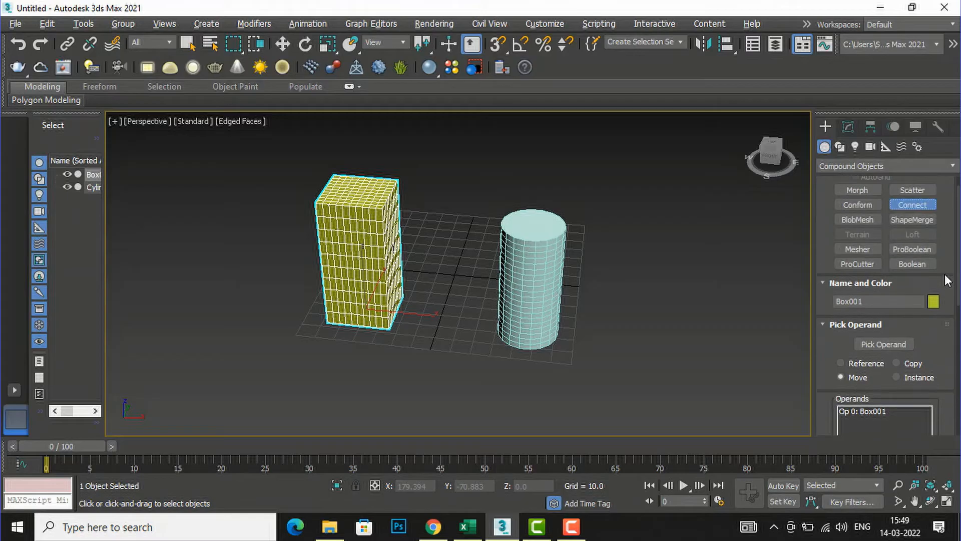
left_click(886, 345)
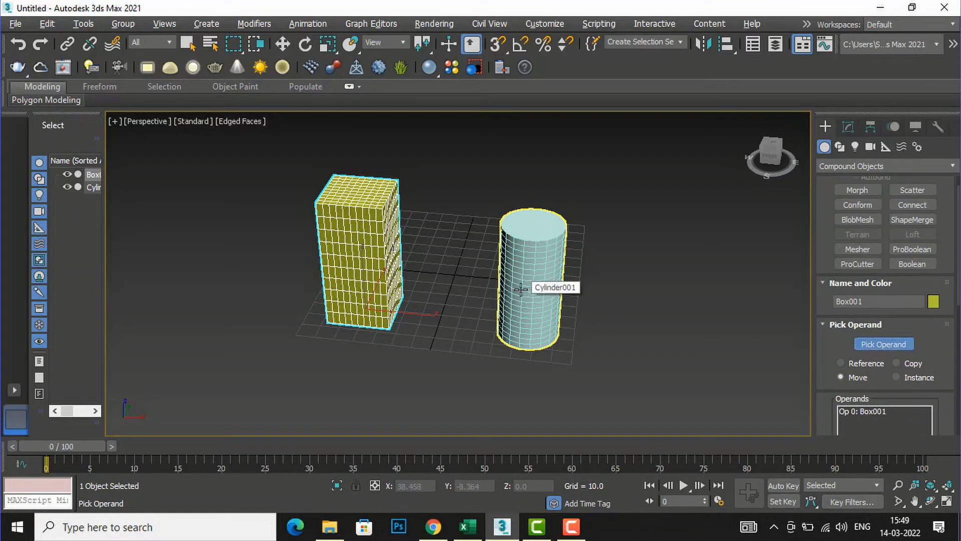
left_click(521, 290)
scroll(405, 256, "up", 6)
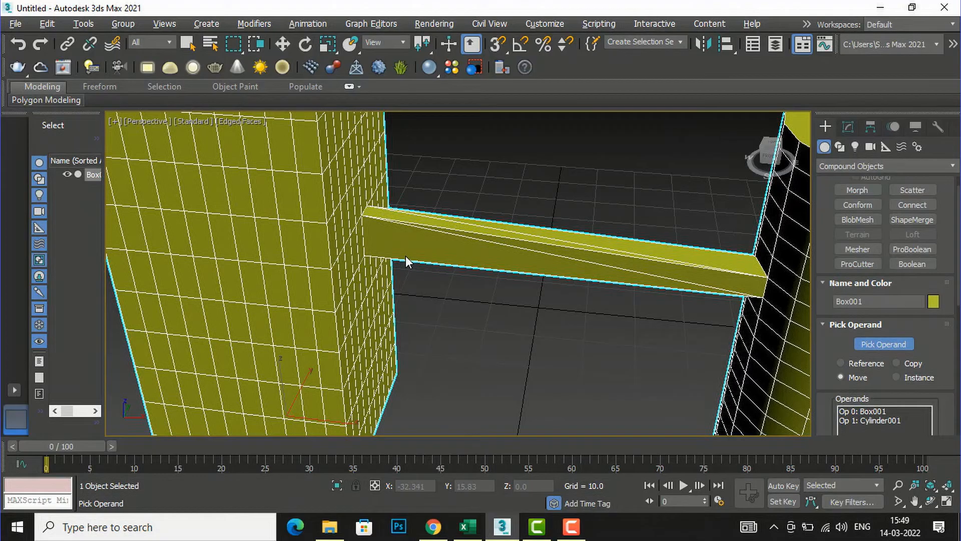
scroll(369, 243, "down", 6)
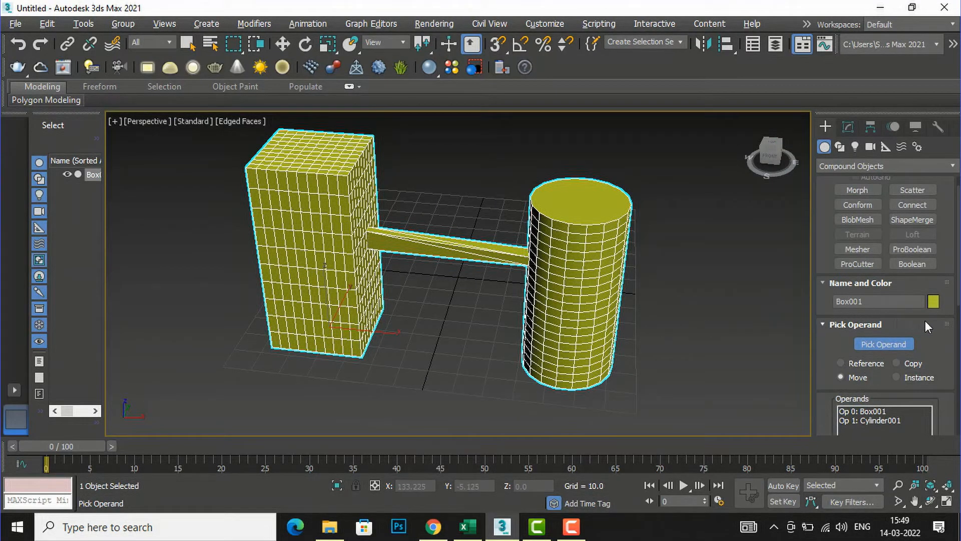
Step: Try out higher interpolation segment counts on the connecting bridge, up to 20
scroll(925, 322, "down", 3)
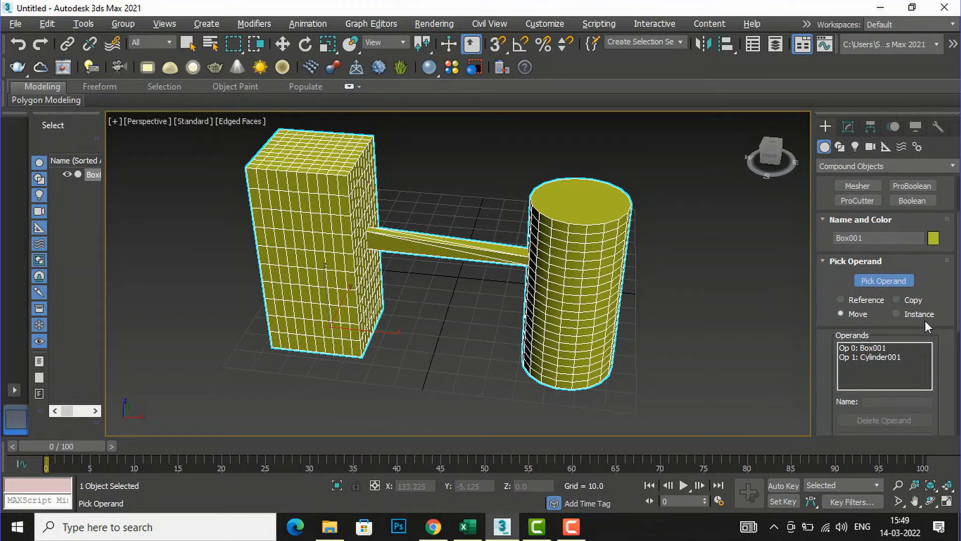
scroll(925, 320, "down", 1)
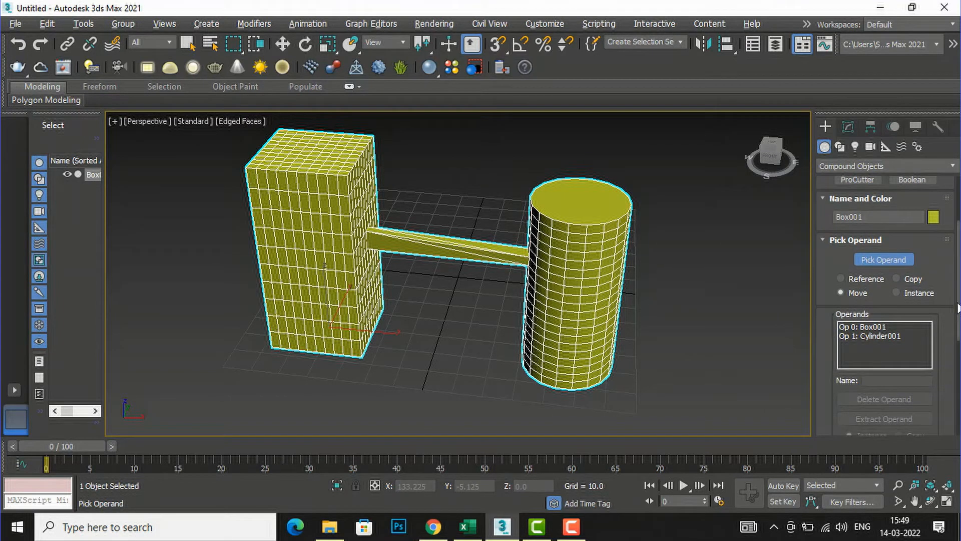
scroll(950, 325, "down", 8)
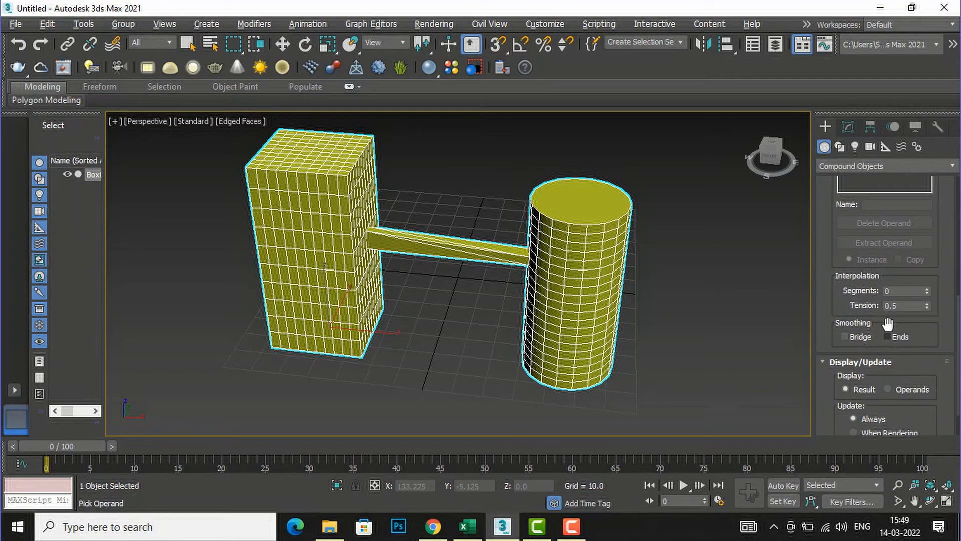
left_click(928, 288)
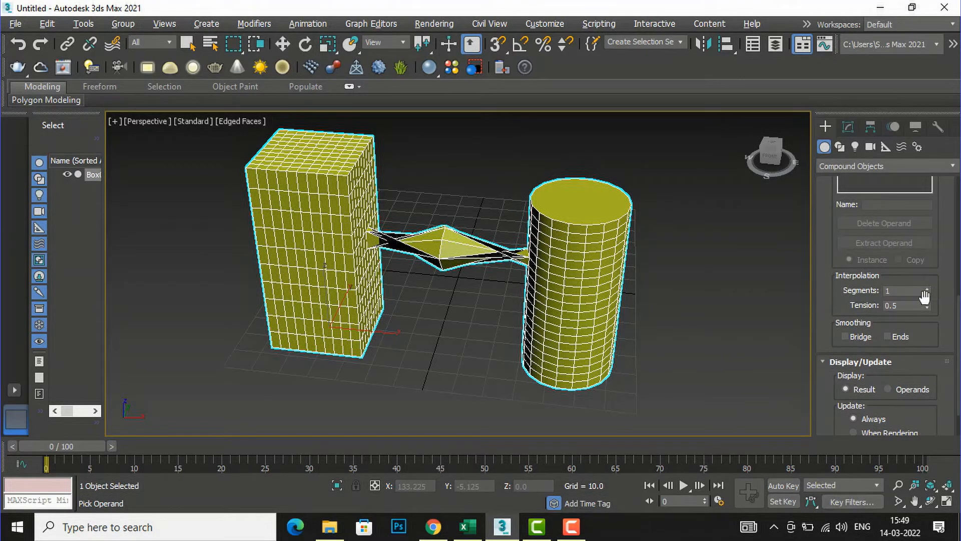
left_click_drag(928, 289, 927, 289)
left_click(928, 290)
left_click(927, 290)
left_click(927, 289)
left_click(926, 293)
left_click(926, 294)
left_click(926, 293)
Step: Set the bridge's interpolation segments to 0 and its tension to 0.56
left_click(914, 288)
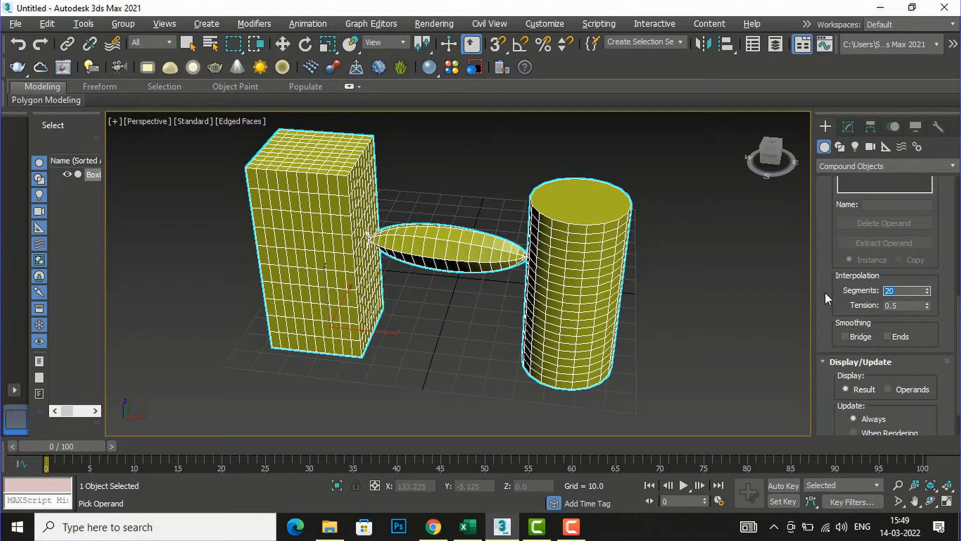
type("0")
key("Return")
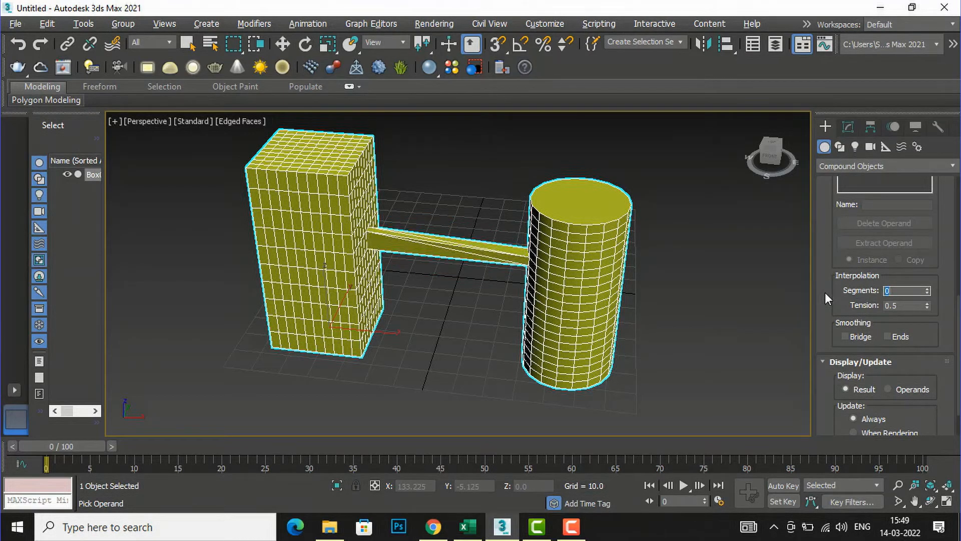
left_click(927, 303)
Step: Try Bridge smoothing and Ends smoothing on the connected object, switching each option off again
left_click(845, 336)
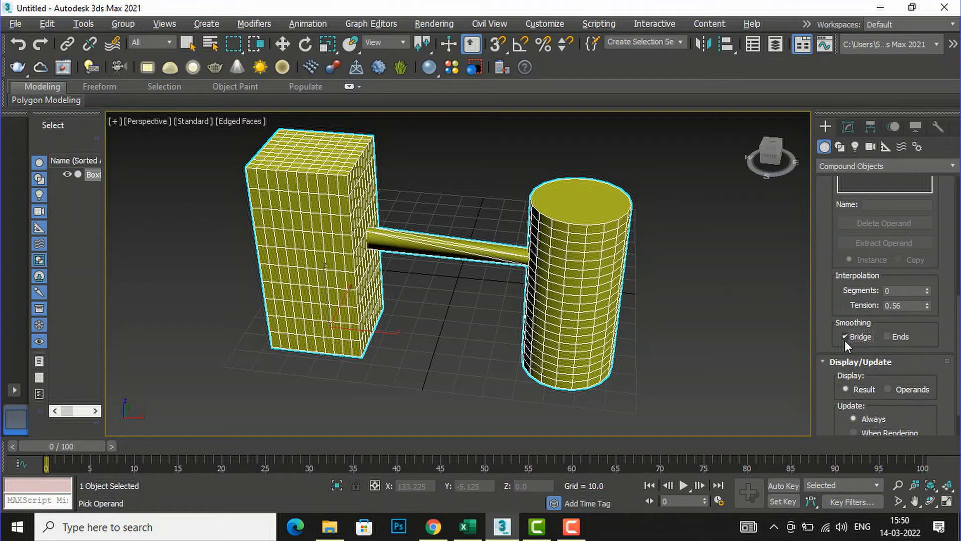
scroll(475, 254, "up", 5)
scroll(474, 253, "down", 5)
left_click(845, 336)
left_click(888, 337)
left_click(887, 336)
scroll(896, 365, "down", 1)
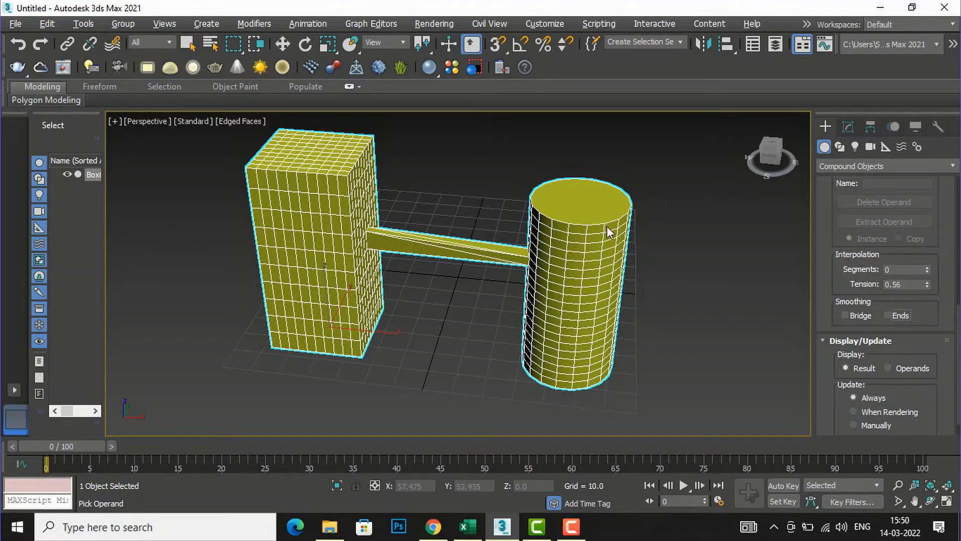
Step: Show the connected object's operands separately, and return the display to Result
left_click(888, 368)
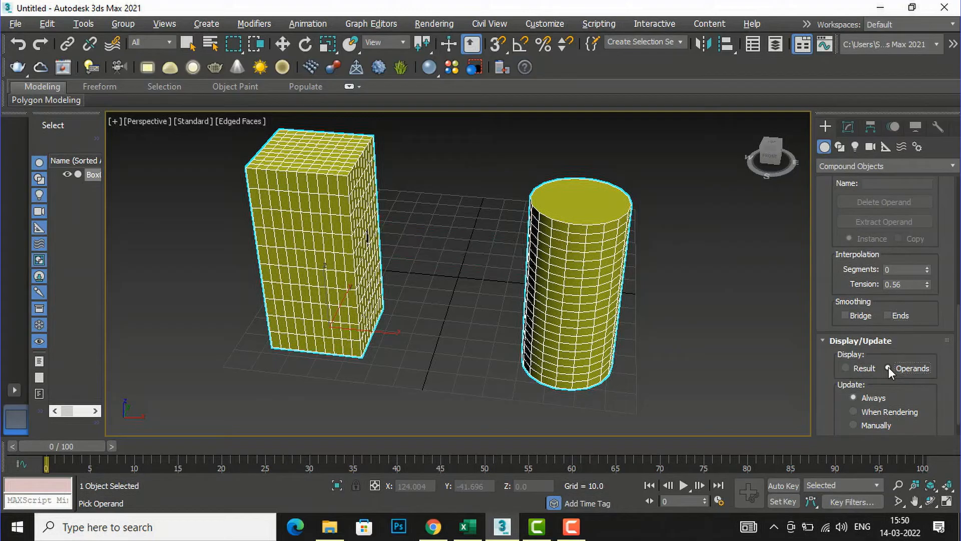
left_click(848, 367)
scroll(891, 385, "down", 1)
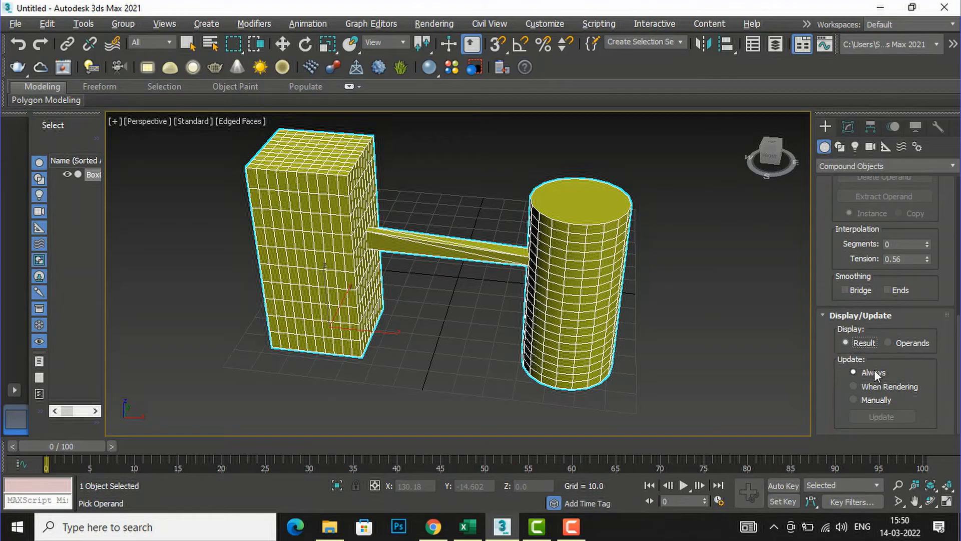
Step: Try the When Rendering update mode on the connected object, and return the update mode to Always
left_click(854, 387)
left_click(857, 418)
left_click(854, 372)
scroll(896, 371, "up", 3)
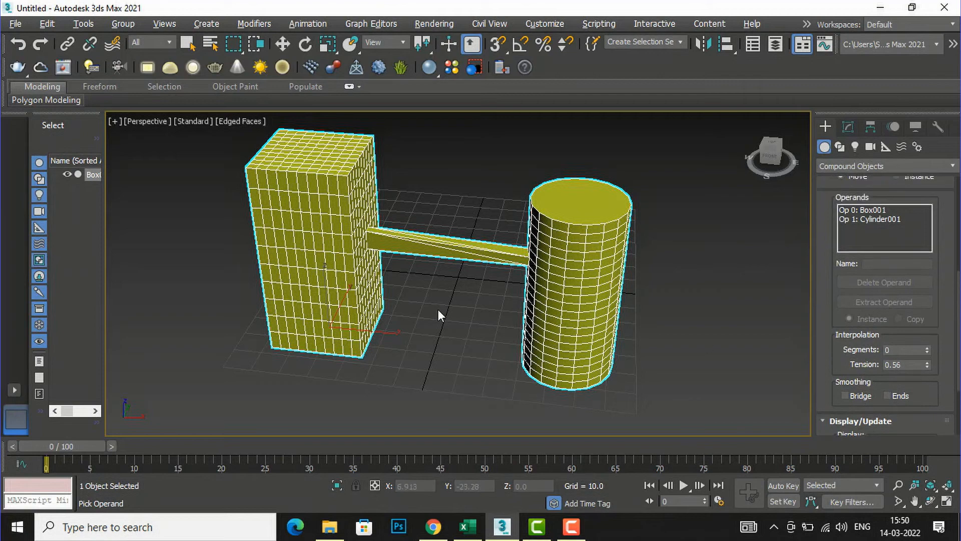
Step: Create a standard primitive box about 32.5 long and 37.8 wide in front of the connected object's box end
scroll(383, 299, "down", 3)
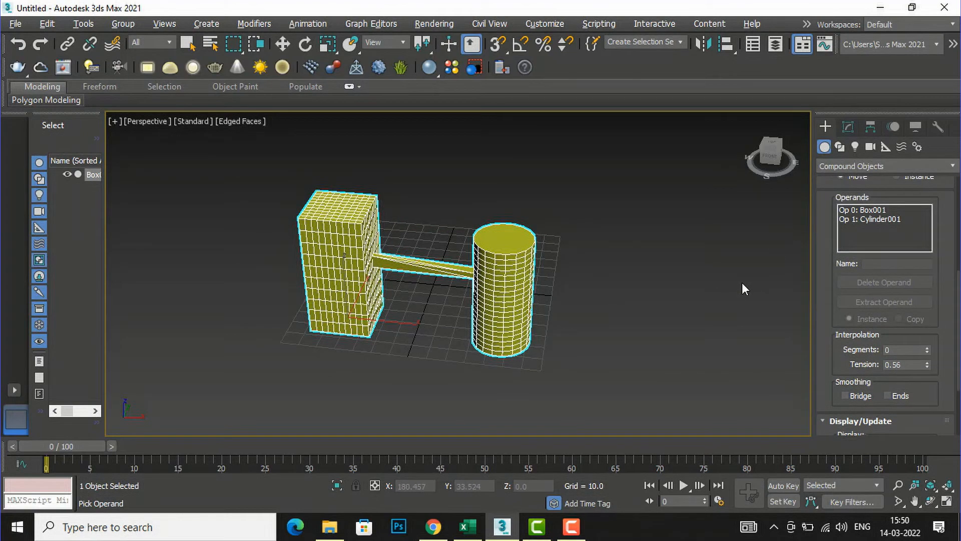
scroll(952, 270, "up", 5)
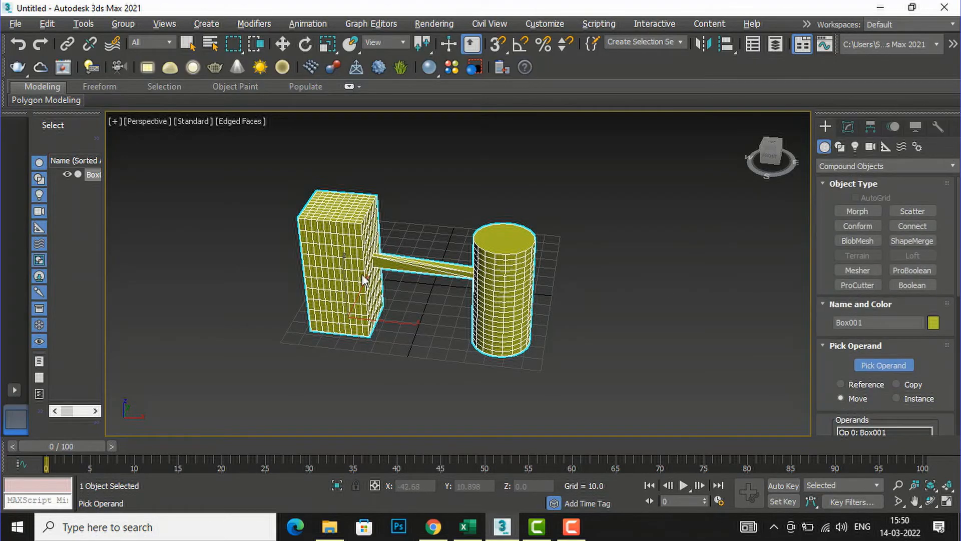
scroll(469, 285, "up", 3)
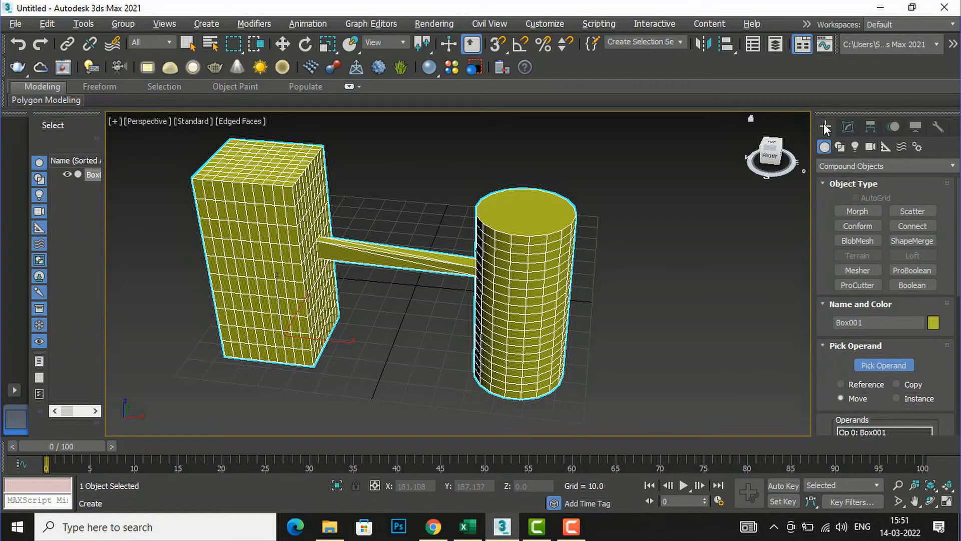
left_click(829, 164)
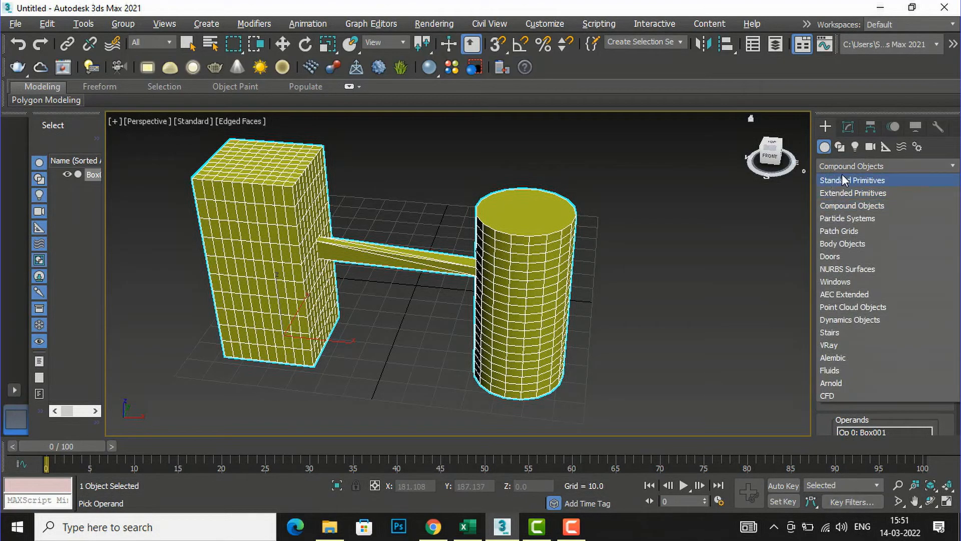
left_click(842, 179)
key("w")
scroll(791, 240, "down", 3)
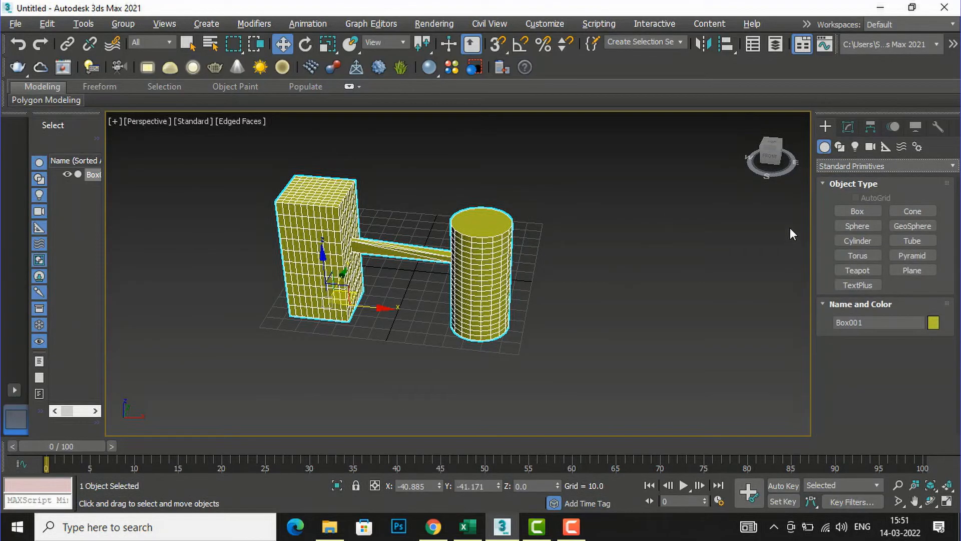
left_click(843, 213)
left_click_drag(289, 364, 332, 414)
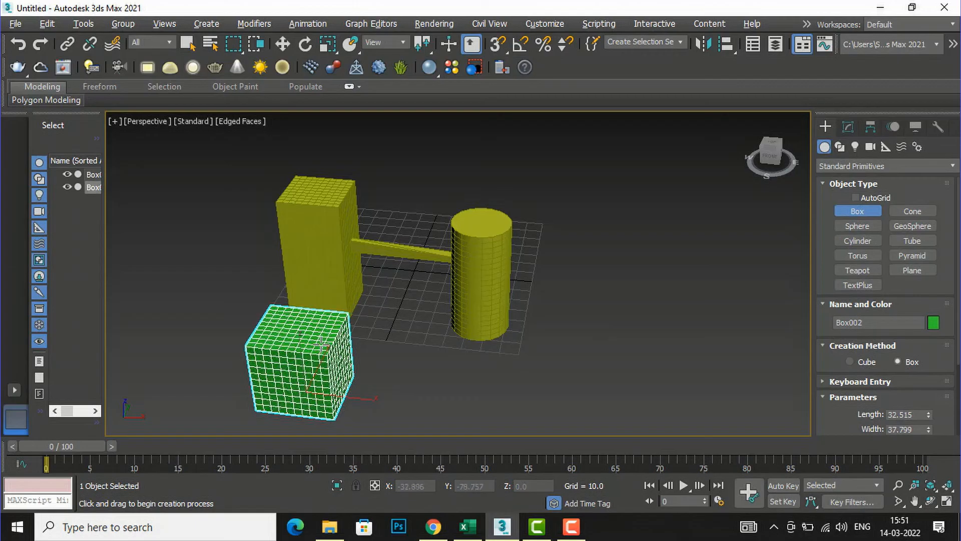
left_click(320, 318)
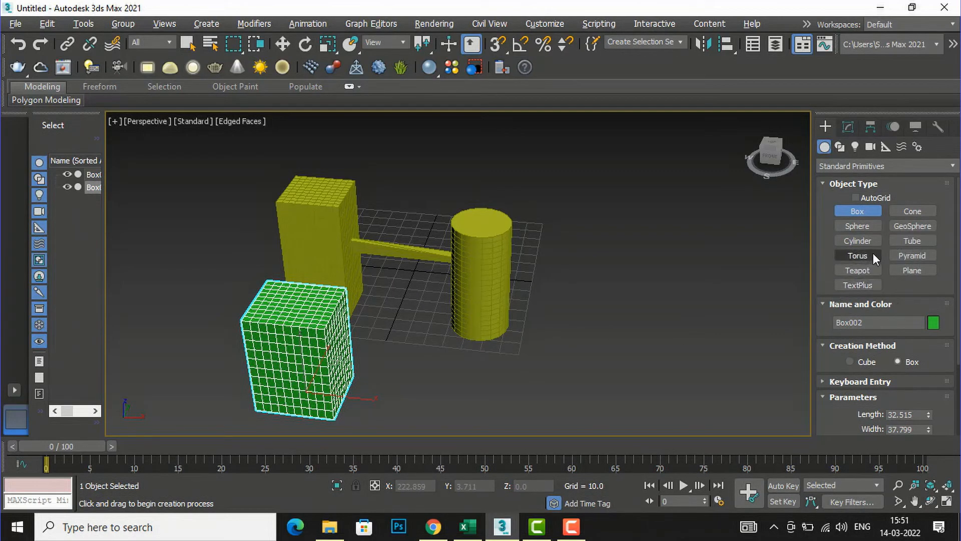
Step: Create a sphere with a radius of about 20.4 beside the green box, in front of the cylinder
left_click(857, 226)
scroll(464, 396, "up", 3)
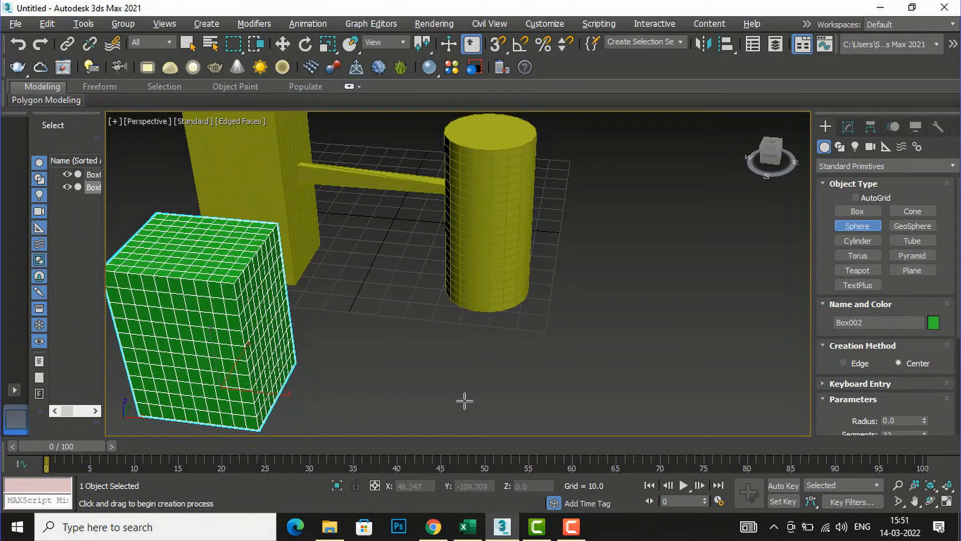
left_click_drag(457, 400, 440, 361)
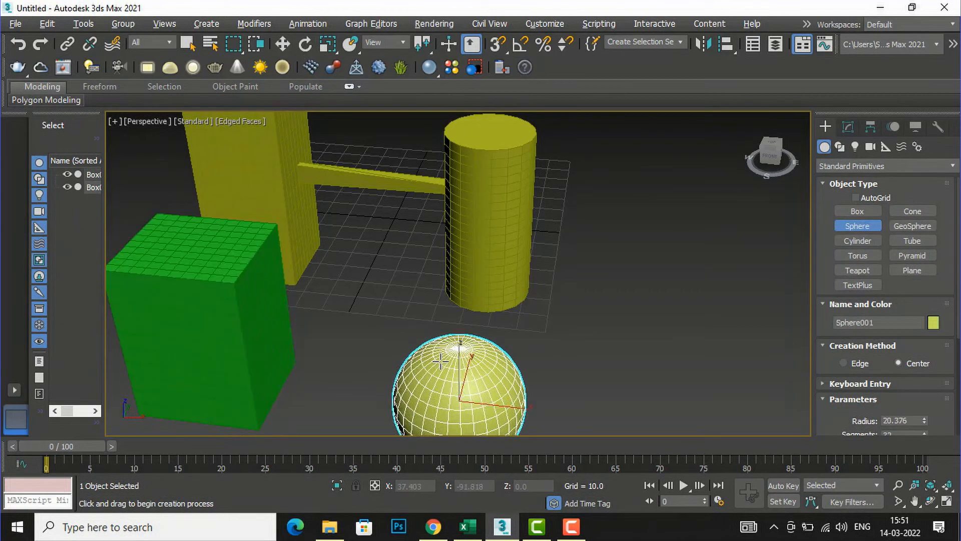
scroll(598, 239, "down", 3)
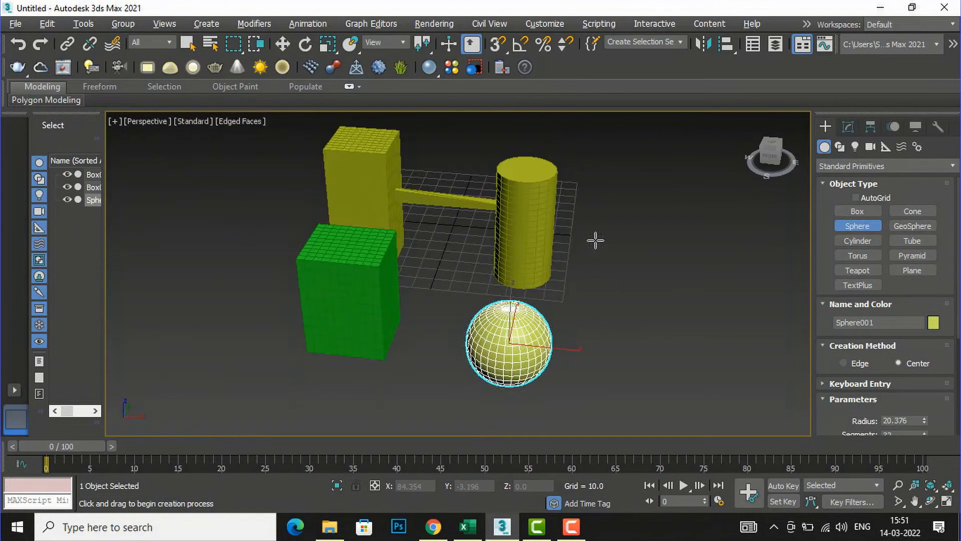
scroll(415, 353, "up", 2)
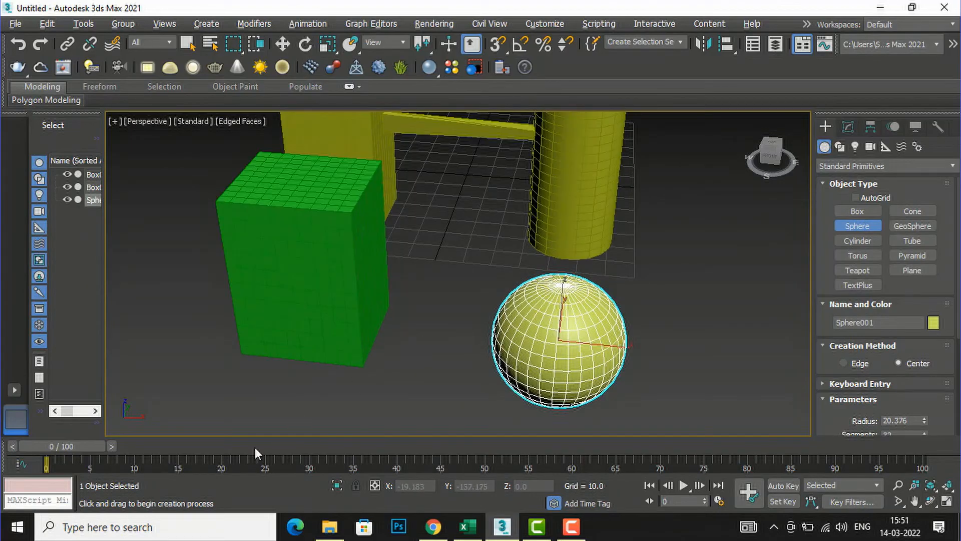
right_click(293, 399)
right_click(300, 363)
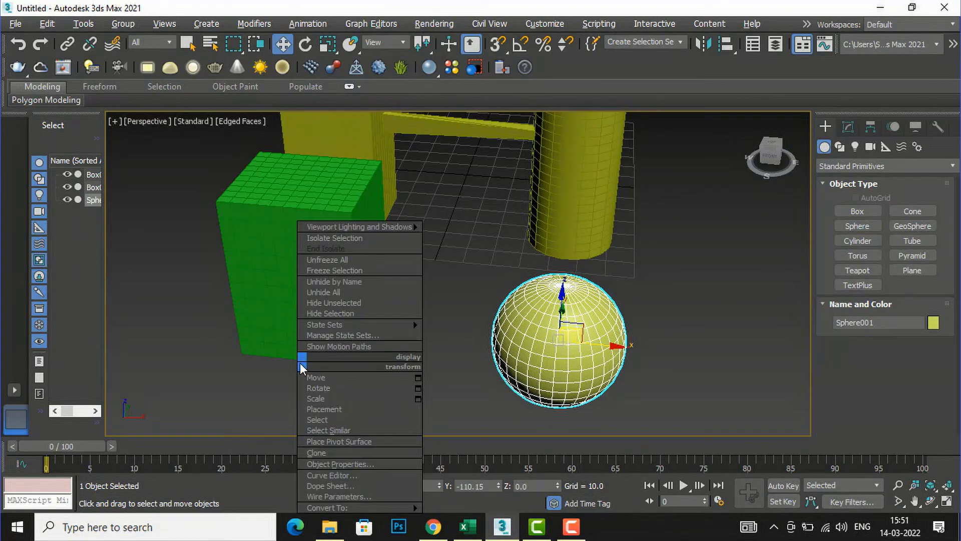
left_click(197, 388)
Step: In the Top view, move the sphere level with the green box, to about X 43.5, Y -115.8
key("alt+w")
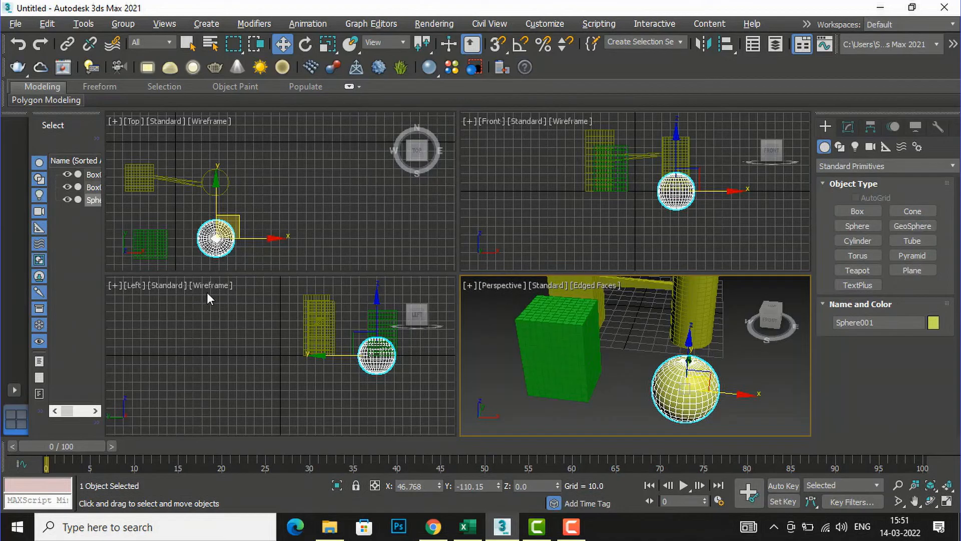
left_click(347, 219)
scroll(214, 260, "up", 3)
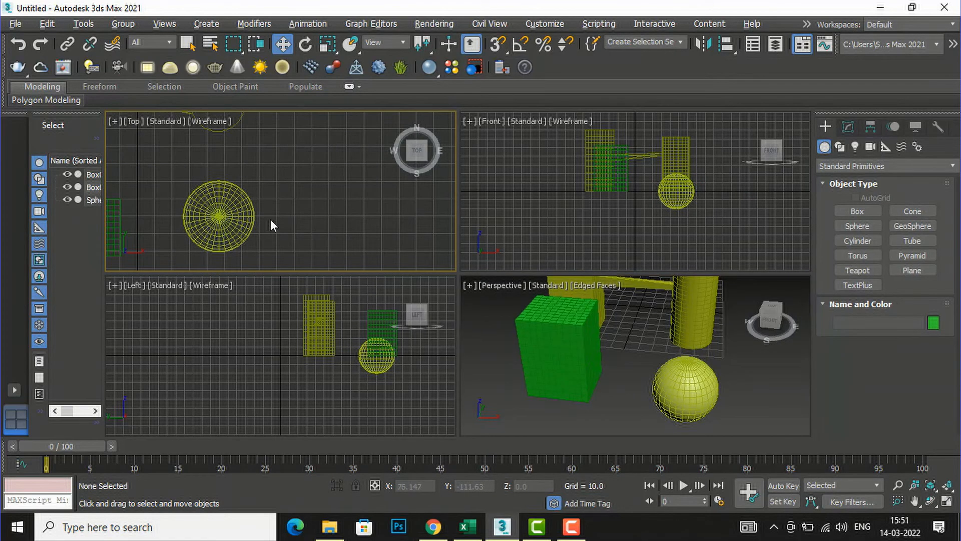
key("alt+w")
scroll(296, 215, "down", 2)
left_click(297, 244)
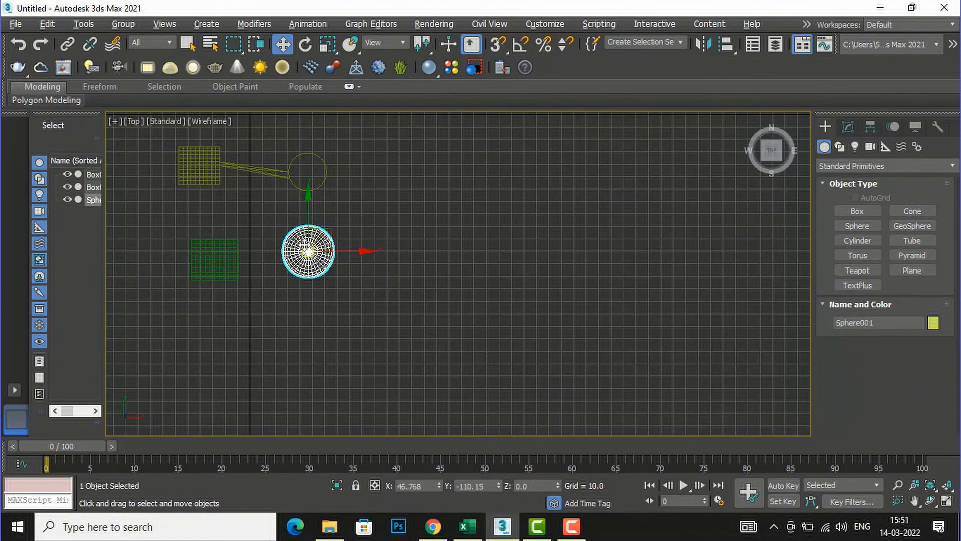
left_click_drag(327, 228, 323, 236)
left_click(387, 256)
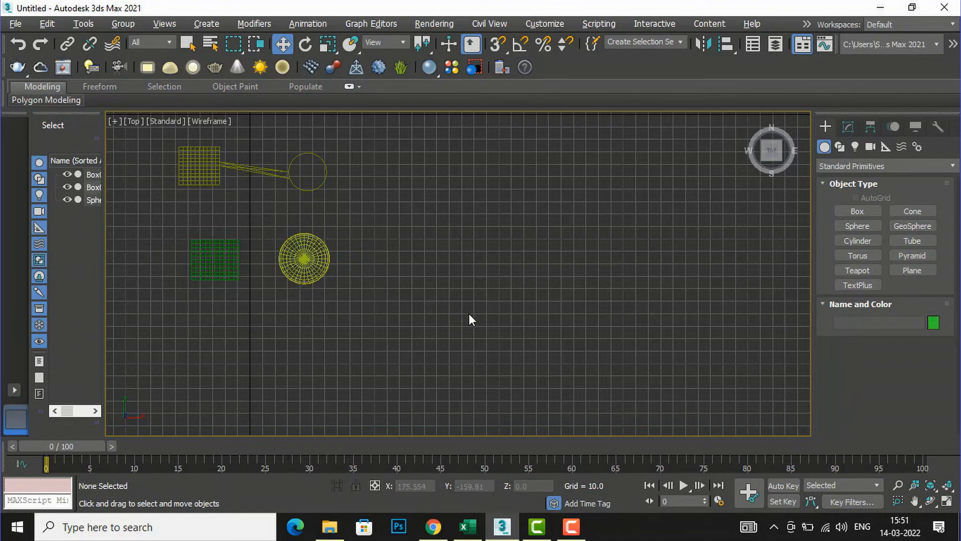
Step: Return to the maximized Perspective view and convert the sphere to an Editable Poly
key("alt+w")
left_click(510, 392)
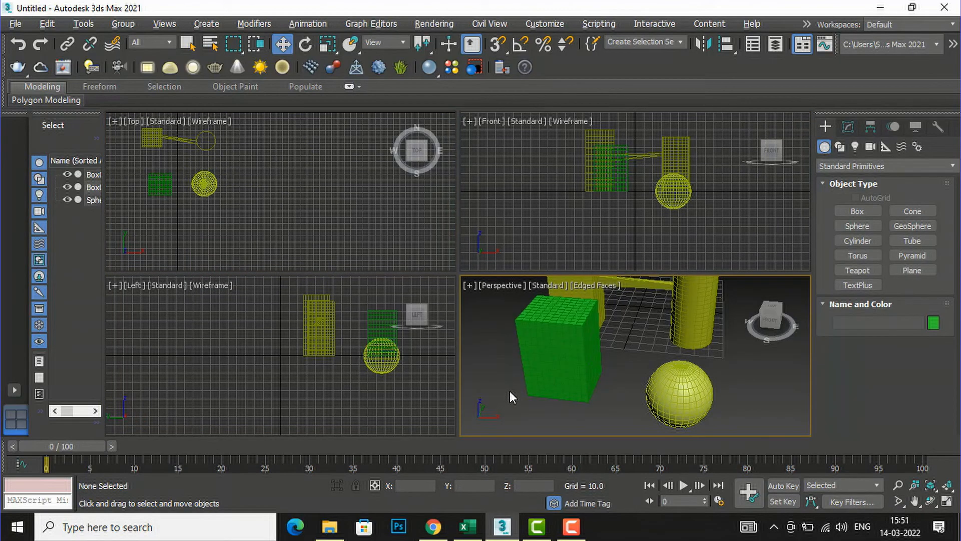
key("alt+w")
middle_click_drag(453, 369, 431, 358)
left_click(551, 323)
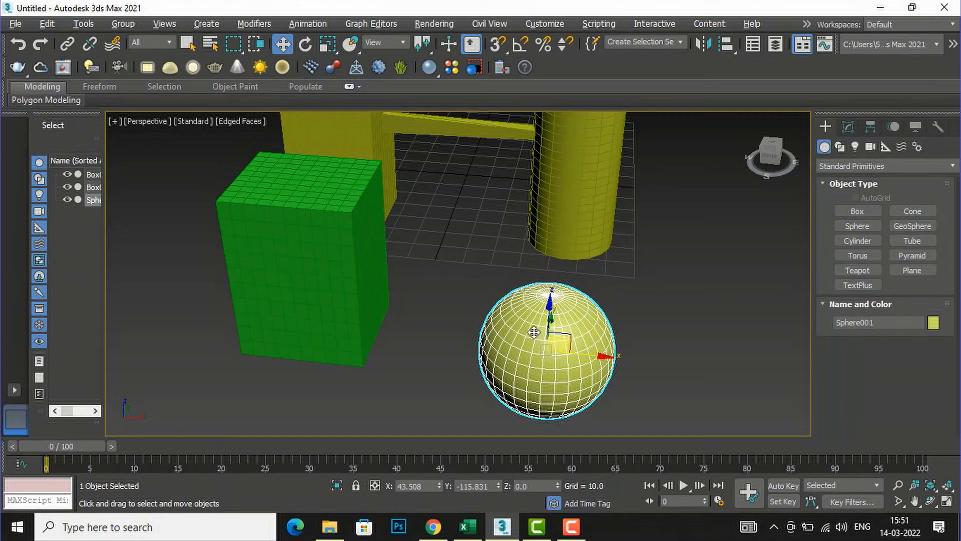
right_click(533, 330)
mouse_move(611, 479)
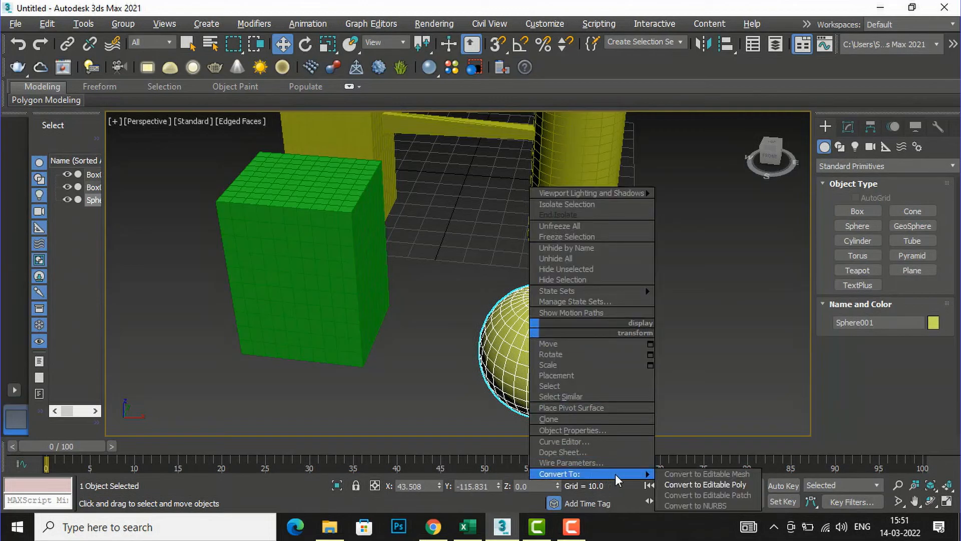
left_click(705, 484)
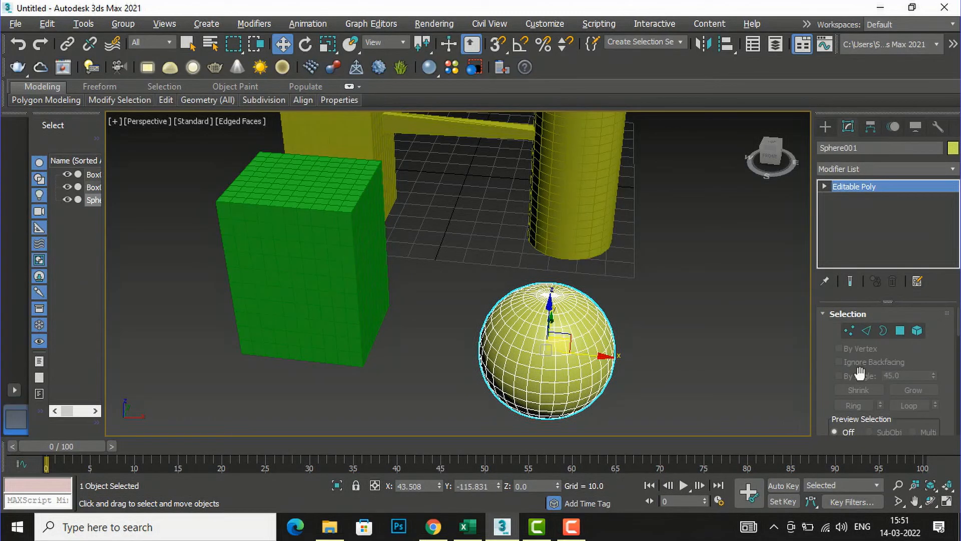
Step: Delete one polygon on the sphere's upper side facing the green box, and leave polygon editing
left_click(901, 331)
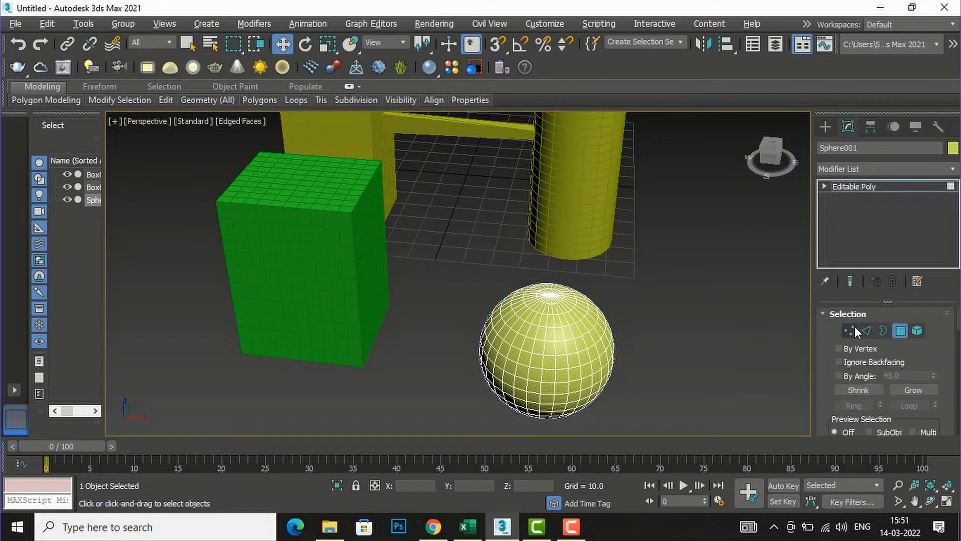
middle_click_drag(645, 319, 739, 282)
right_click(738, 283)
scroll(482, 359, "up", 6)
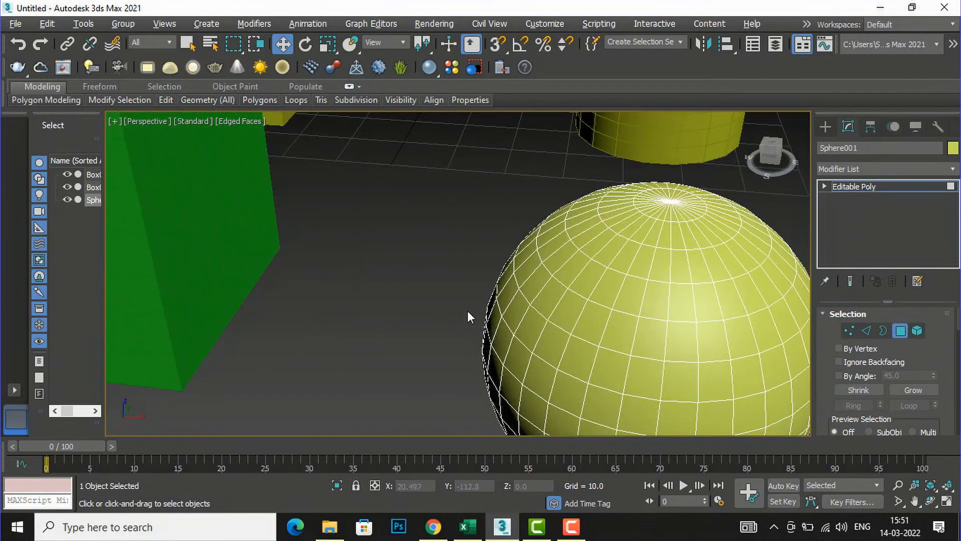
left_click(505, 274)
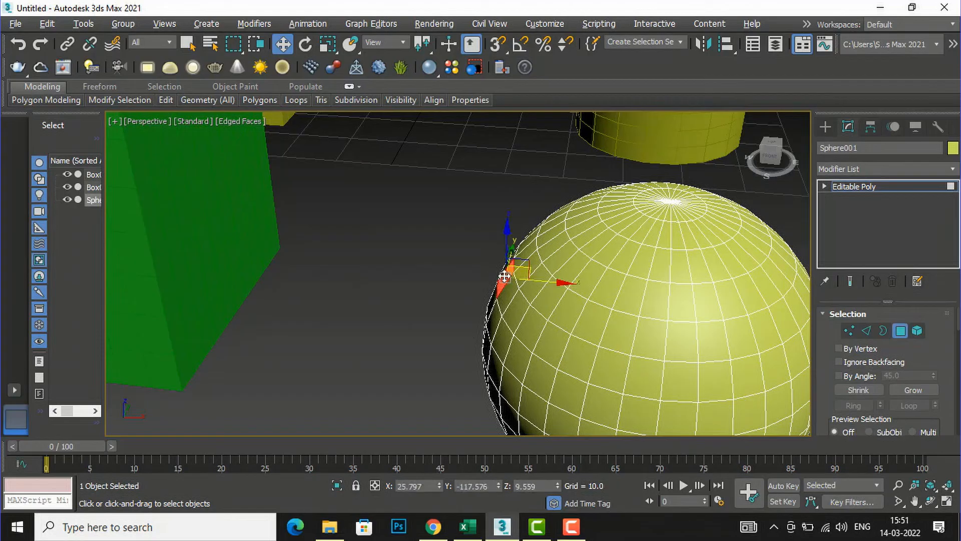
left_click(505, 275)
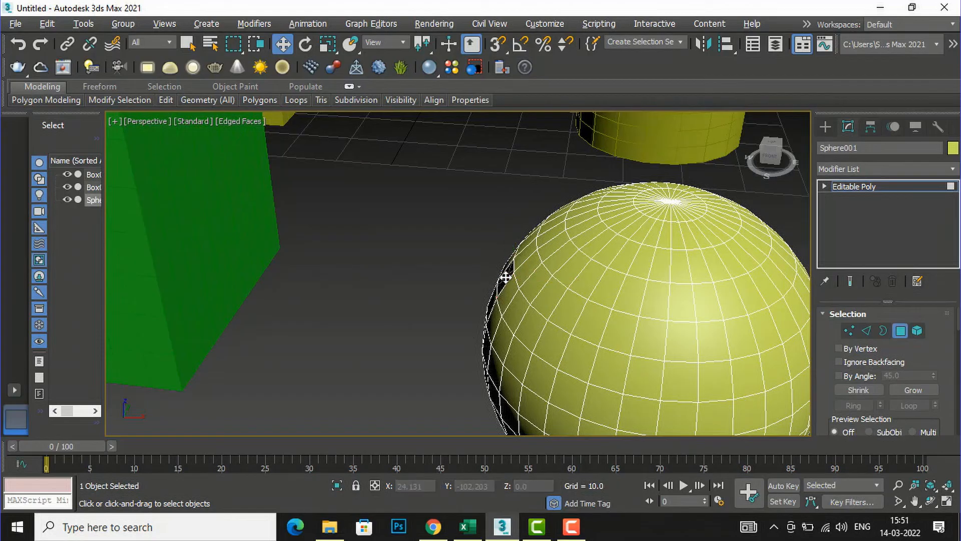
scroll(464, 322, "down", 4)
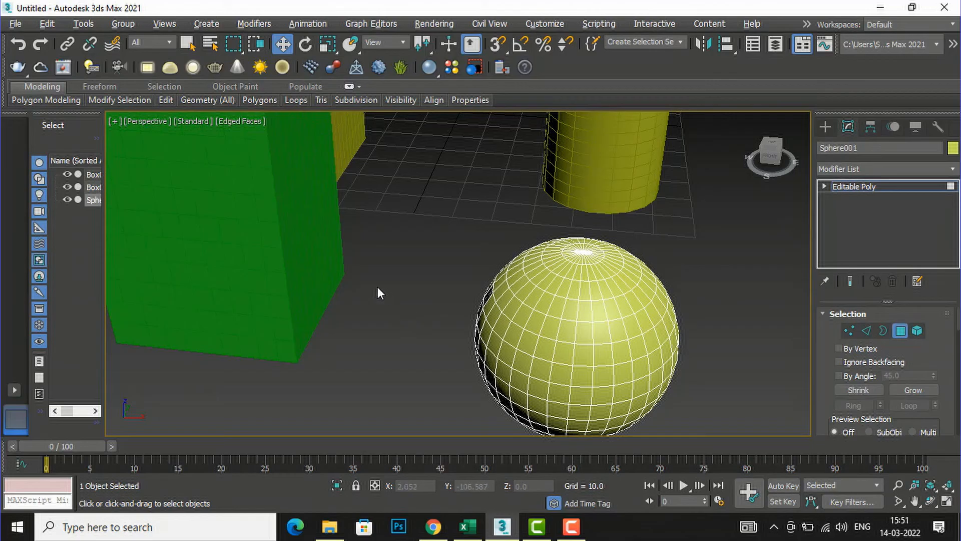
left_click(826, 126)
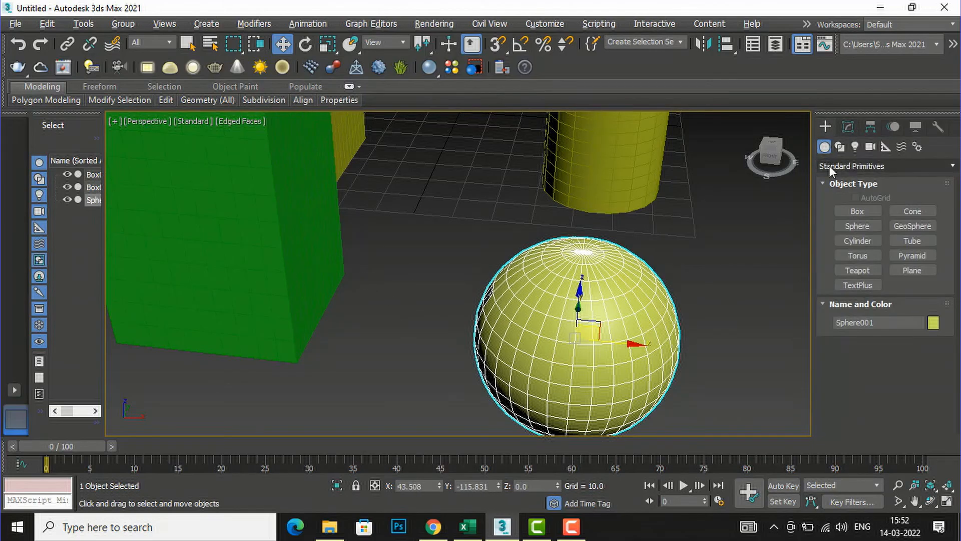
Step: Convert the green box to an Editable Poly
scroll(321, 350, "down", 3)
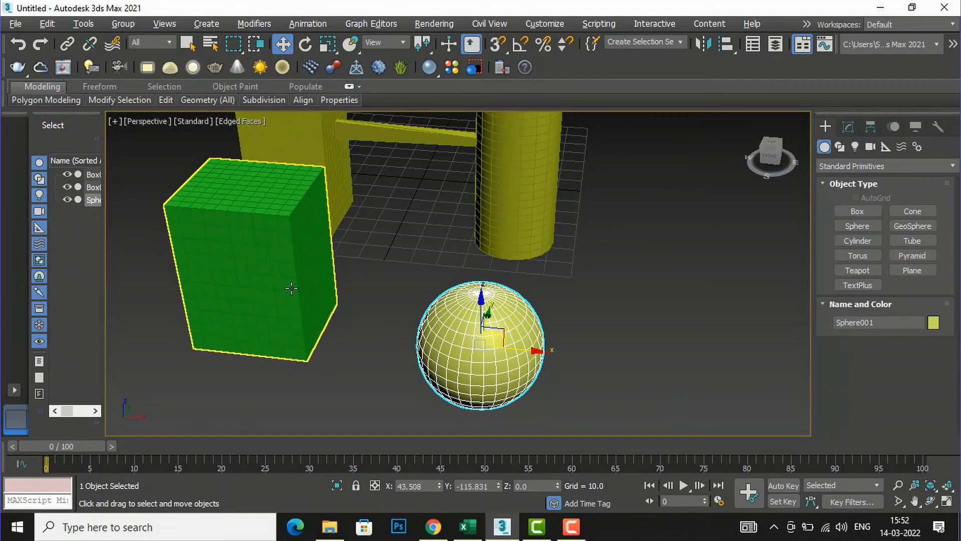
left_click(291, 287)
right_click(292, 285)
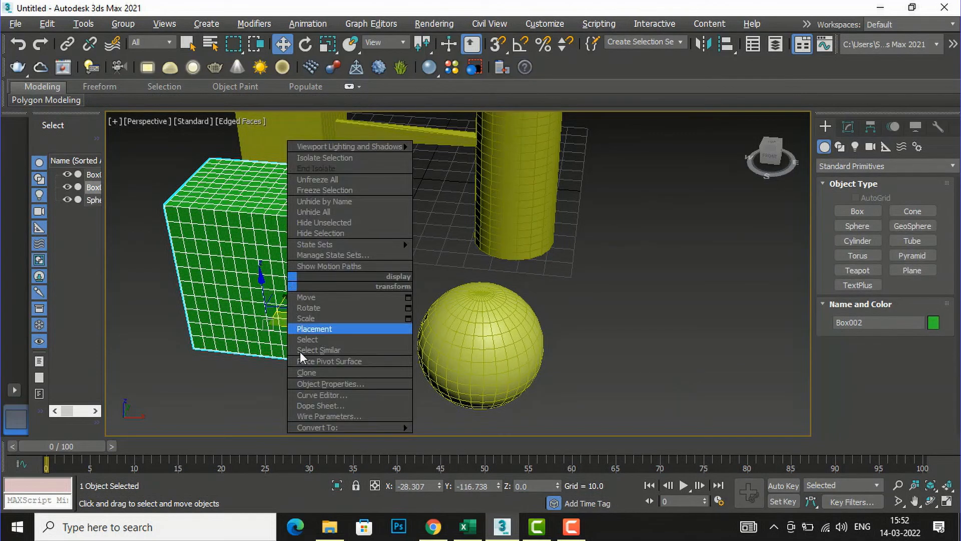
mouse_move(333, 428)
left_click(457, 438)
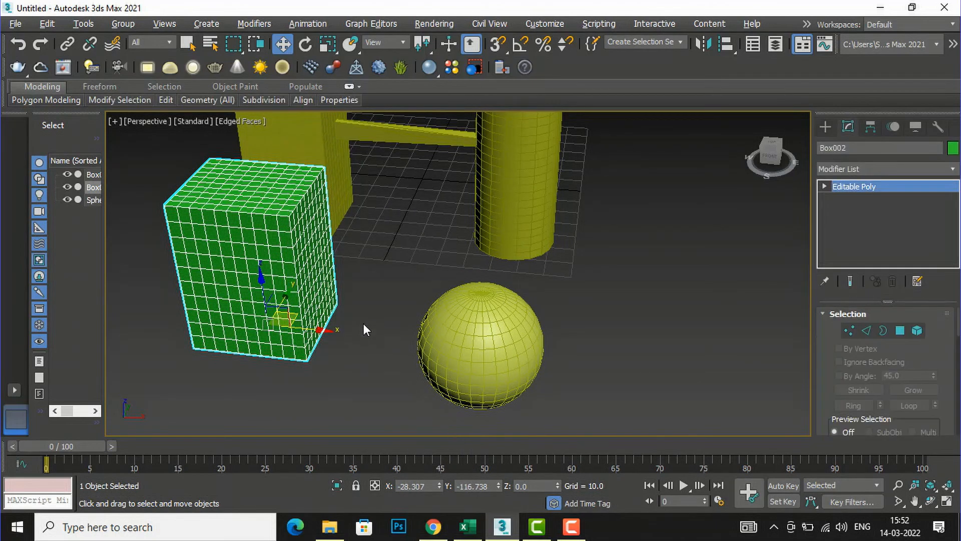
Step: Delete one polygon in the middle of the green box's side that faces the sphere
scroll(359, 315, "up", 5)
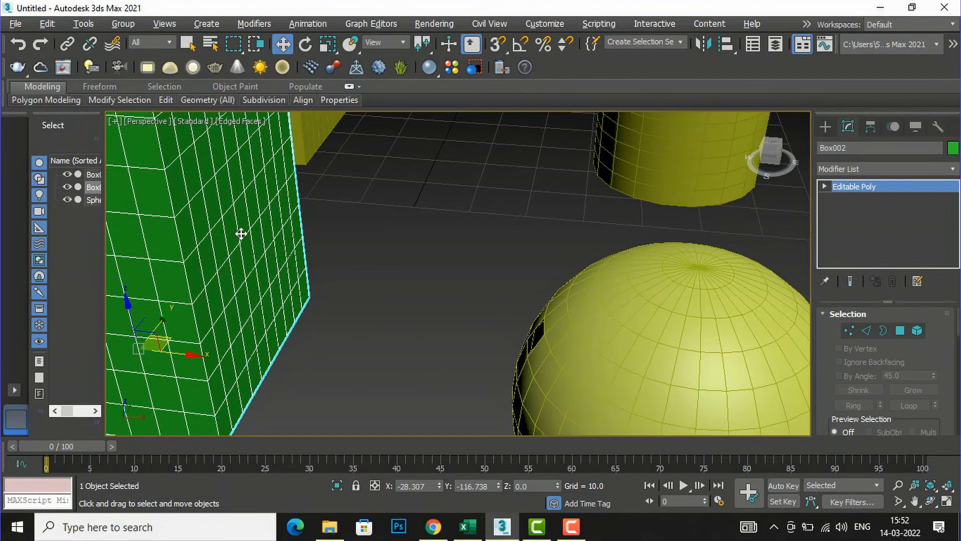
left_click(904, 333)
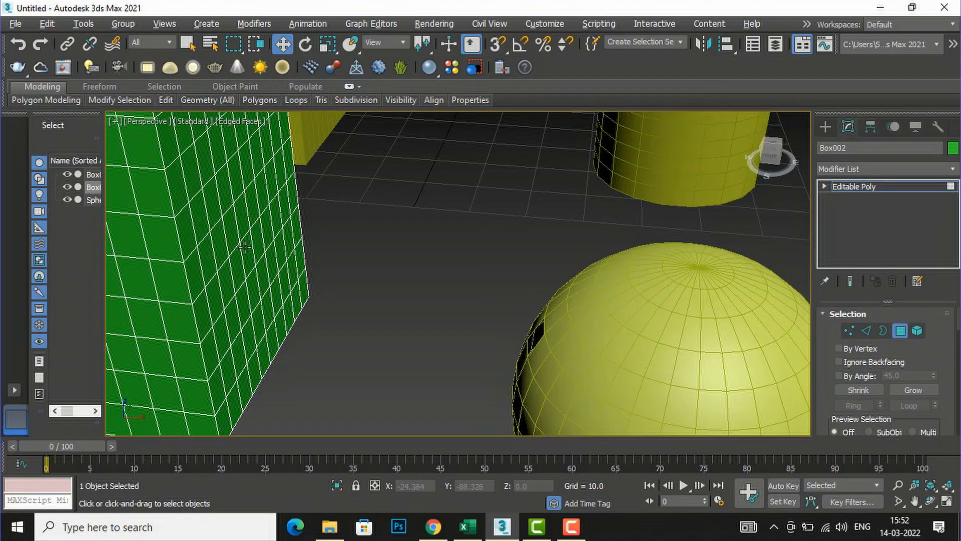
left_click(242, 216)
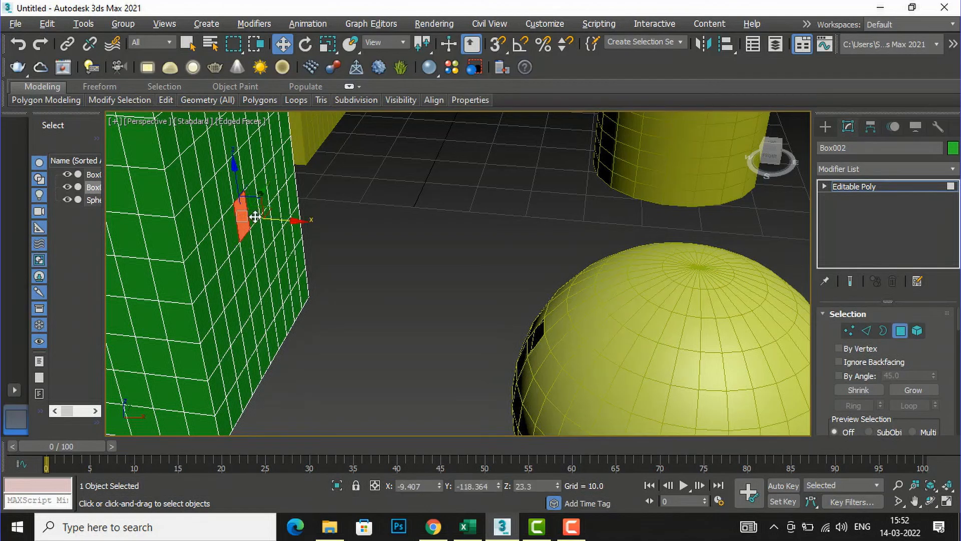
key("Delete")
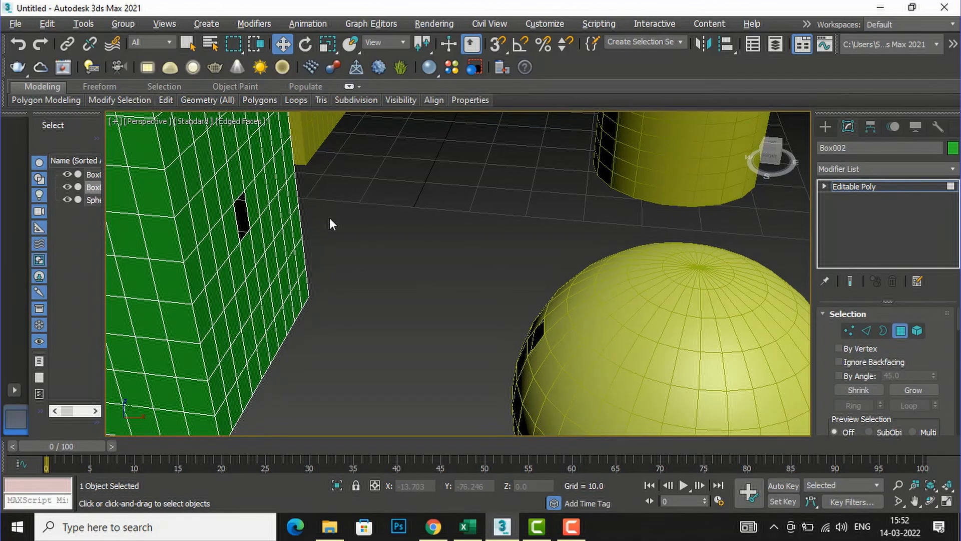
Step: Create a Connect compound object from the green box, picking the sphere as its operand to bridge the two openings
scroll(368, 228, "down", 6)
left_click(832, 128)
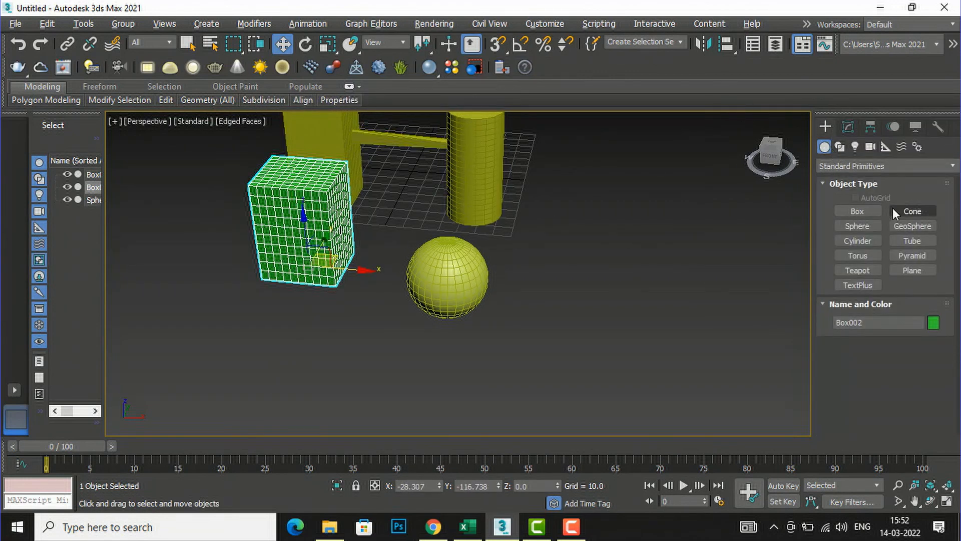
left_click(884, 166)
left_click(876, 210)
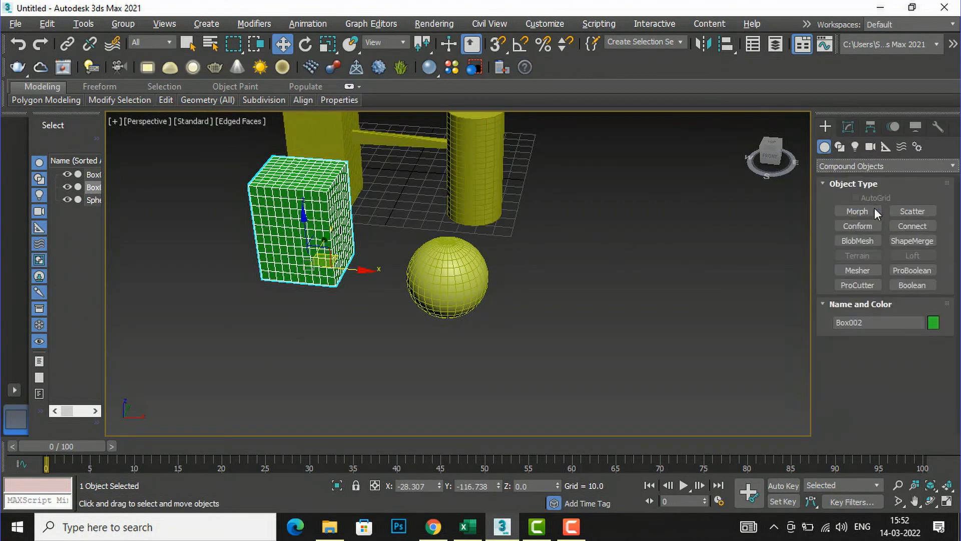
left_click(905, 223)
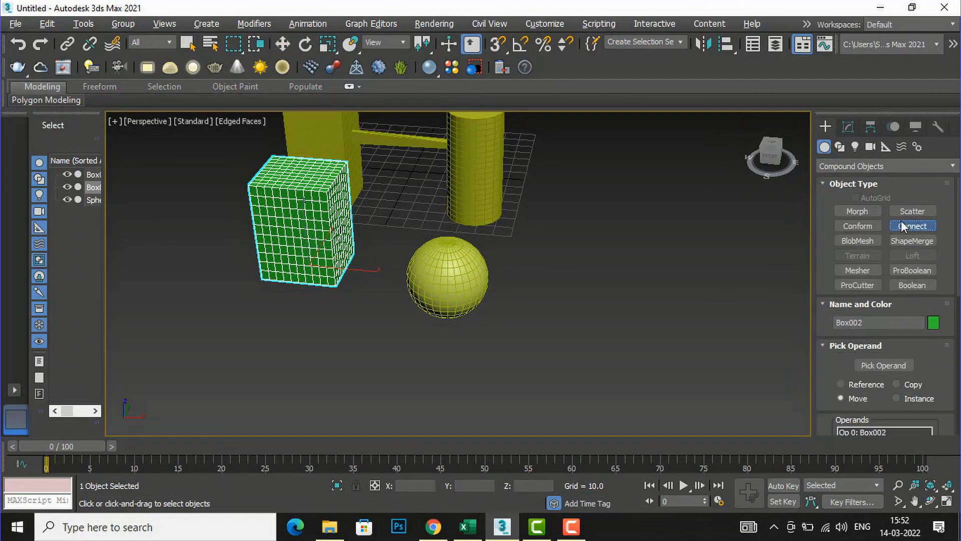
left_click(898, 365)
left_click(445, 280)
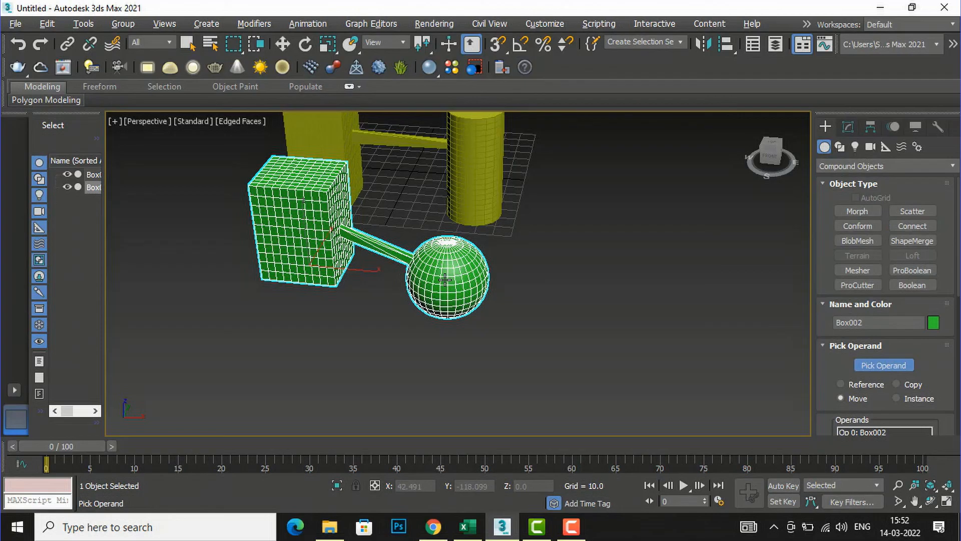
scroll(386, 261, "up", 2)
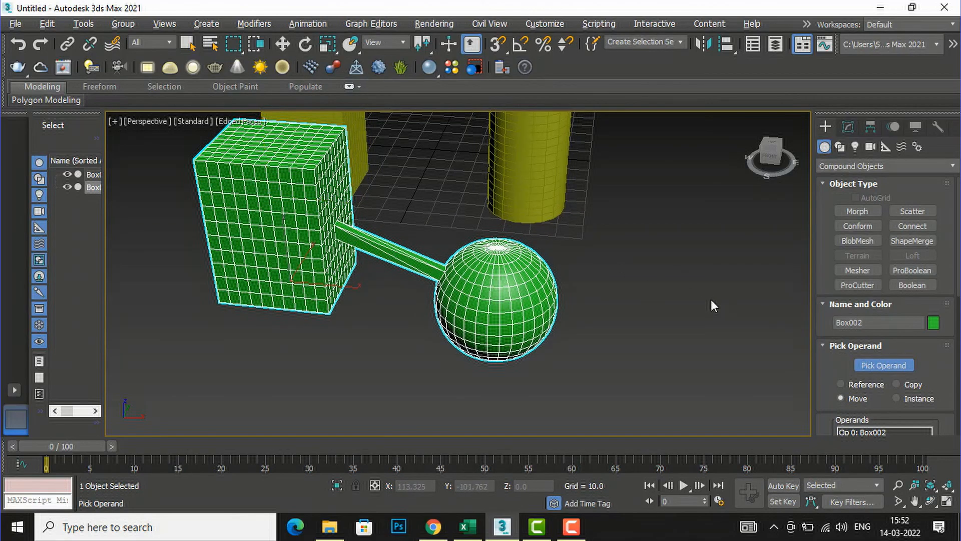
scroll(479, 283, "down", 2)
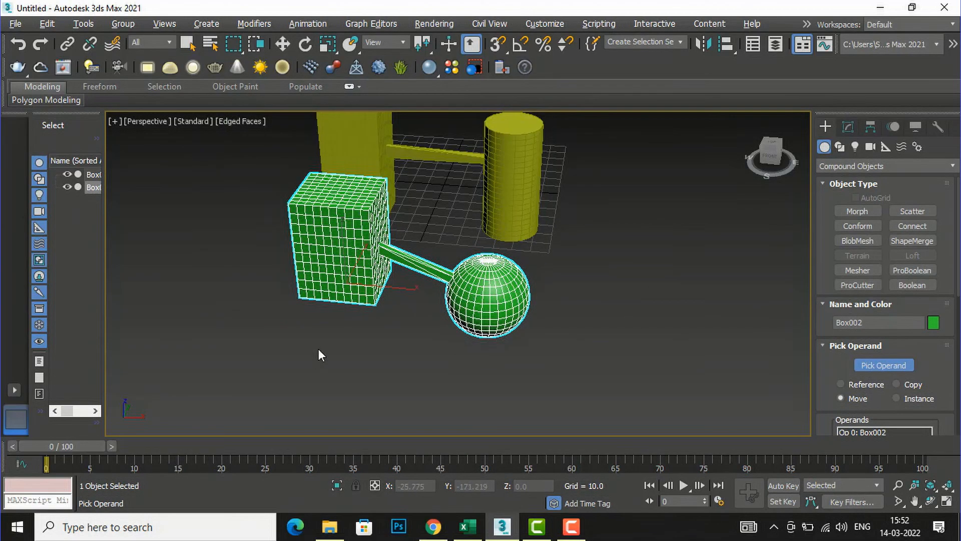
scroll(467, 369, "down", 2)
scroll(555, 252, "up", 2)
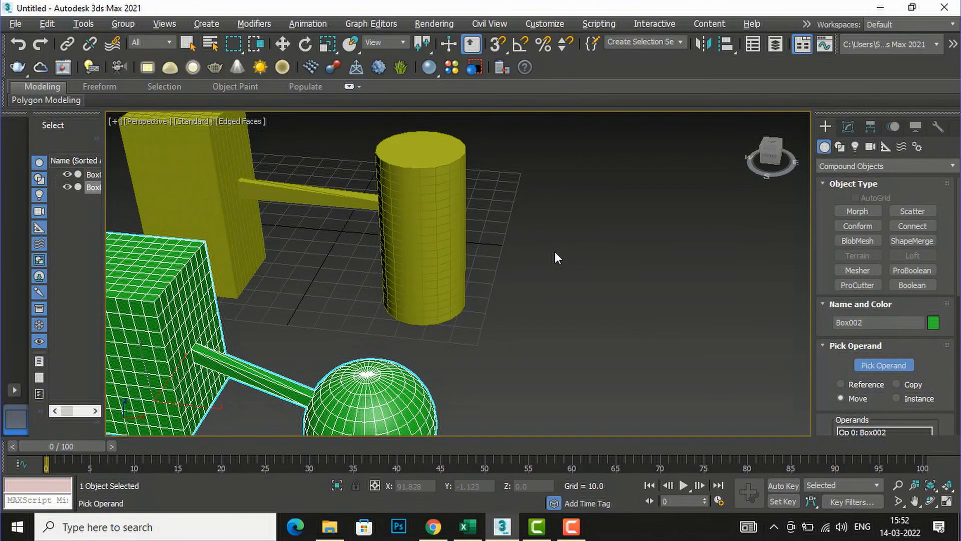
scroll(557, 248, "down", 1)
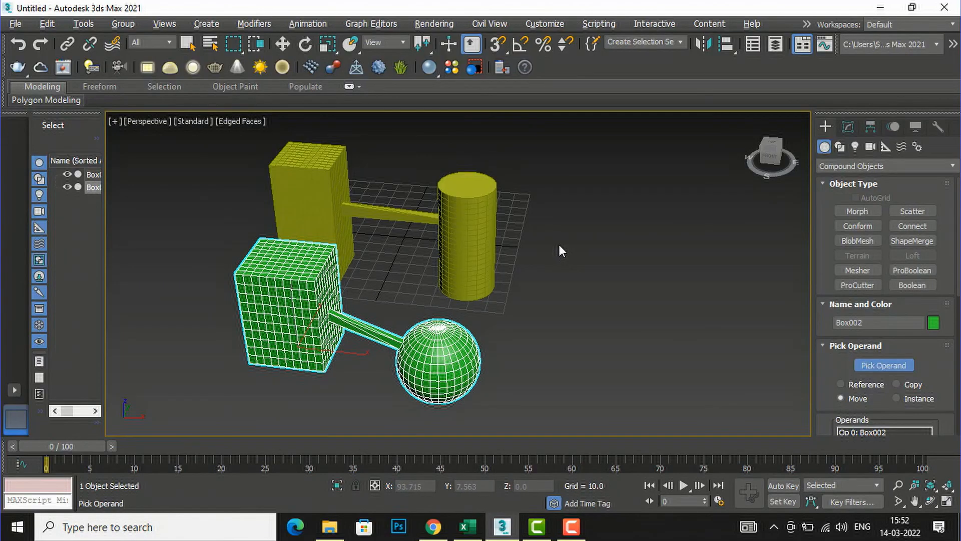